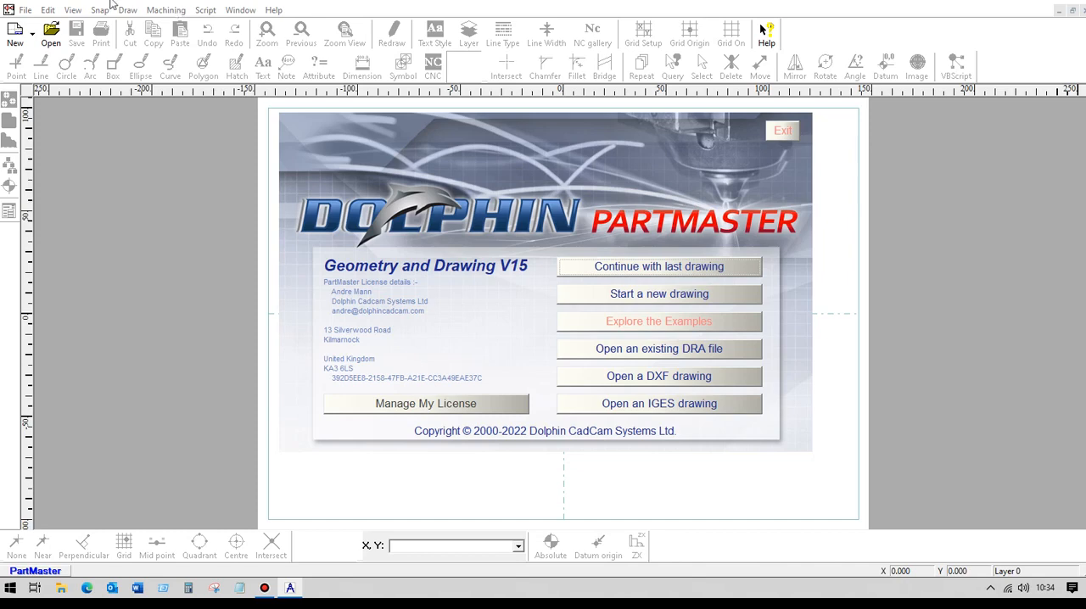
Open the DXF drawing CrossSection_base_0.dxf in millimetres, accepting the default DXF import options.
click(659, 378)
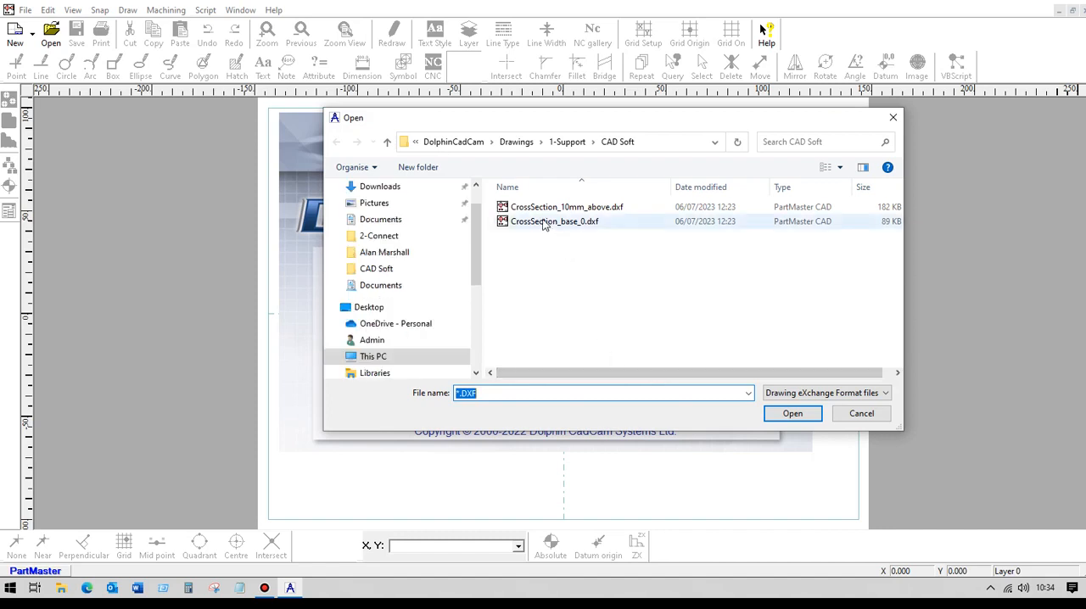
click(544, 222)
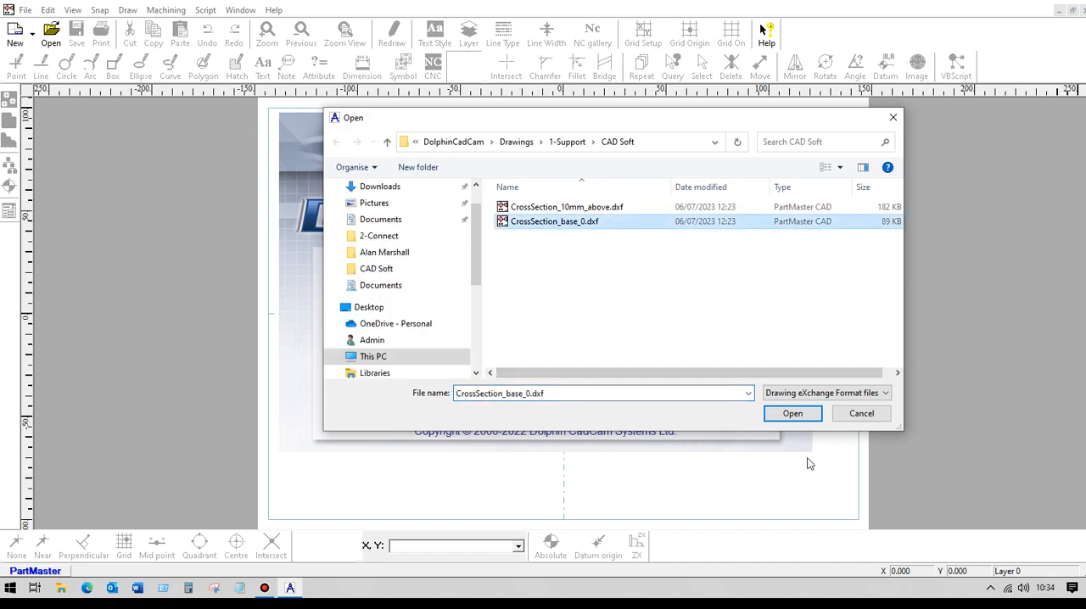
click(786, 415)
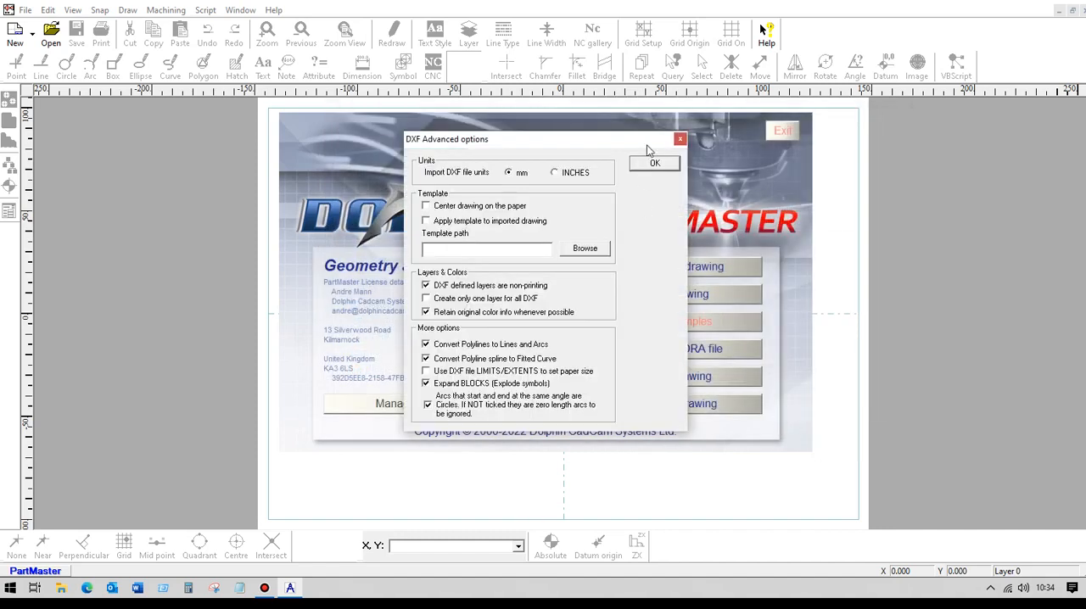
click(654, 163)
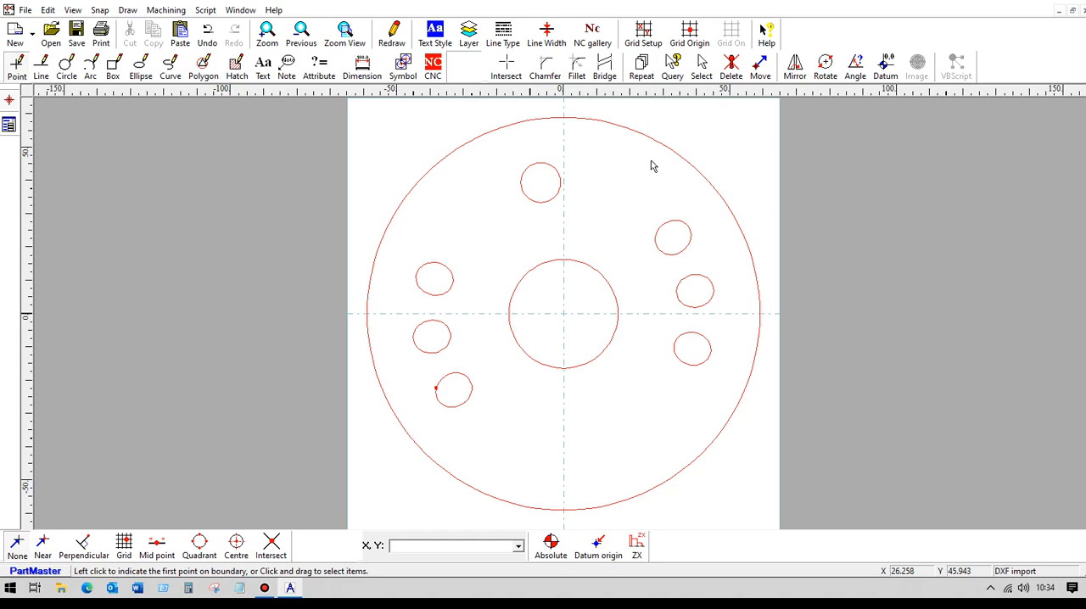
Import the drawing CrossSection_10mm_above.dxf, accepting the default DXF import options.
click(29, 12)
mouse_move(72, 158)
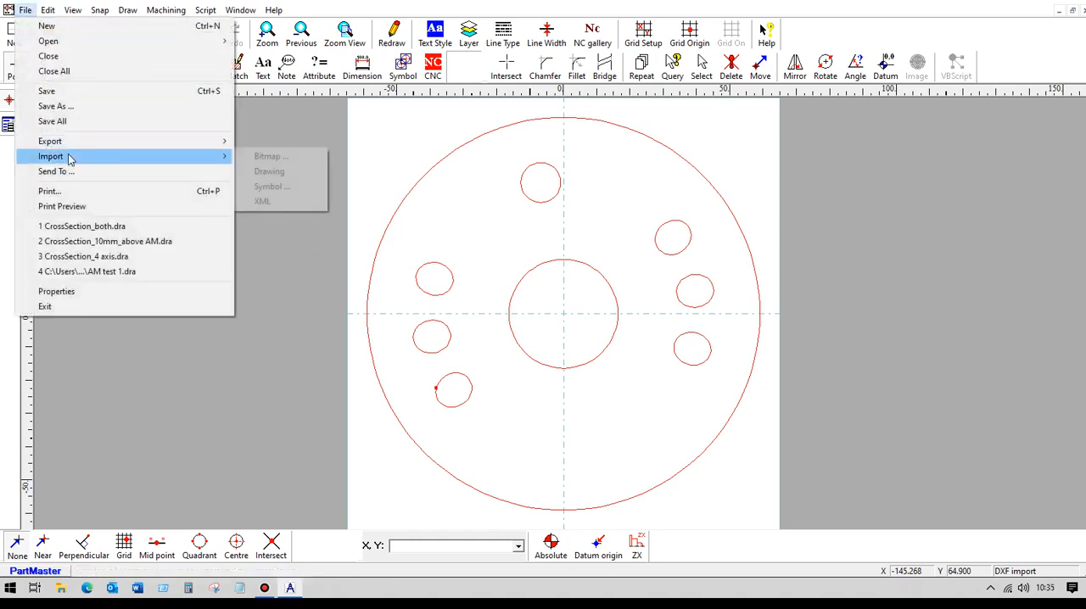
click(286, 173)
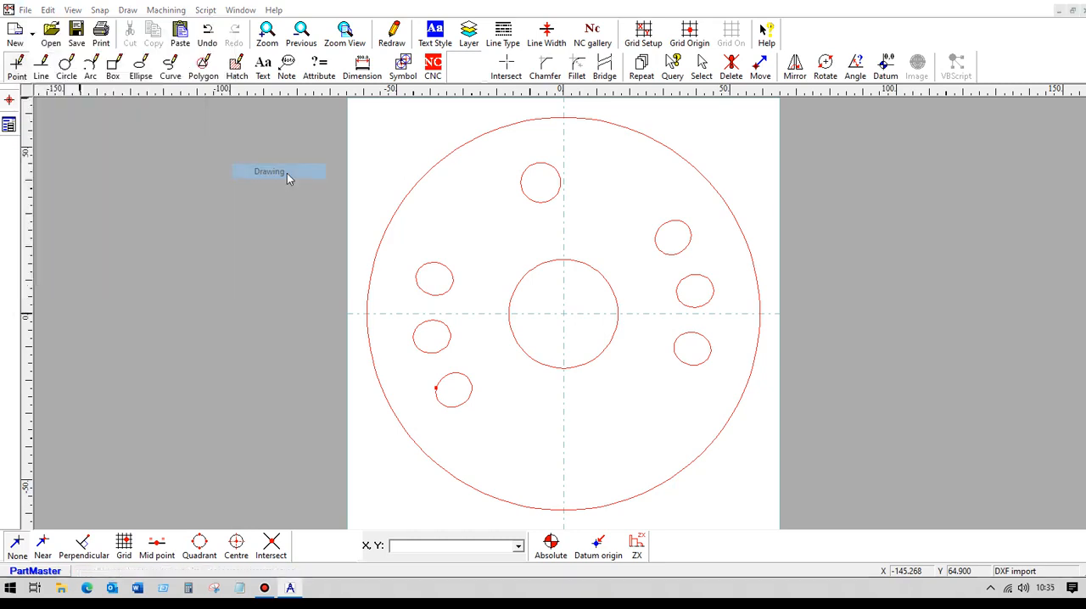
click(255, 118)
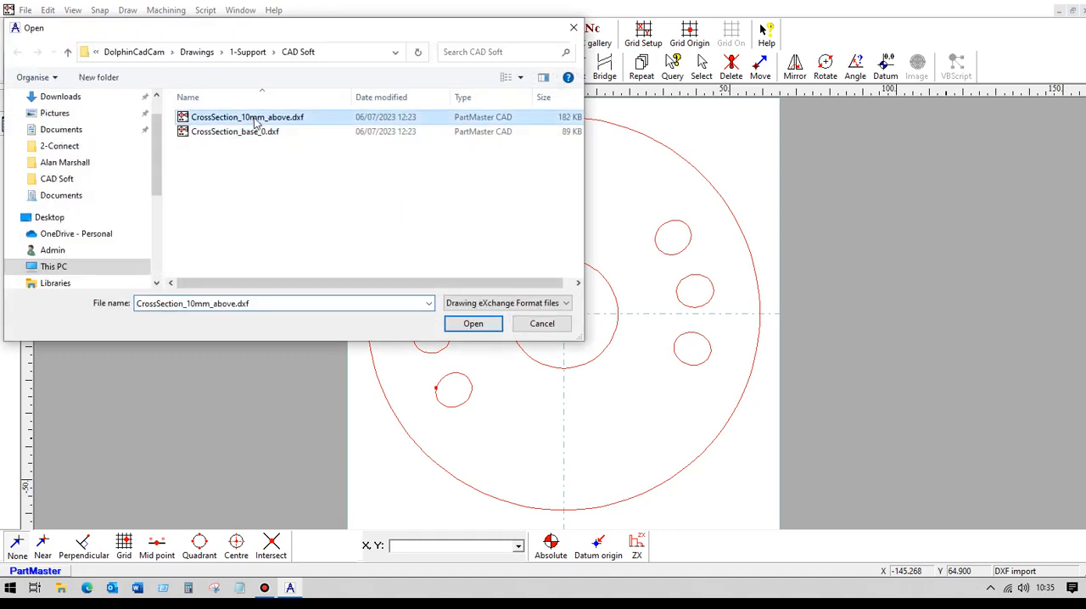
click(472, 325)
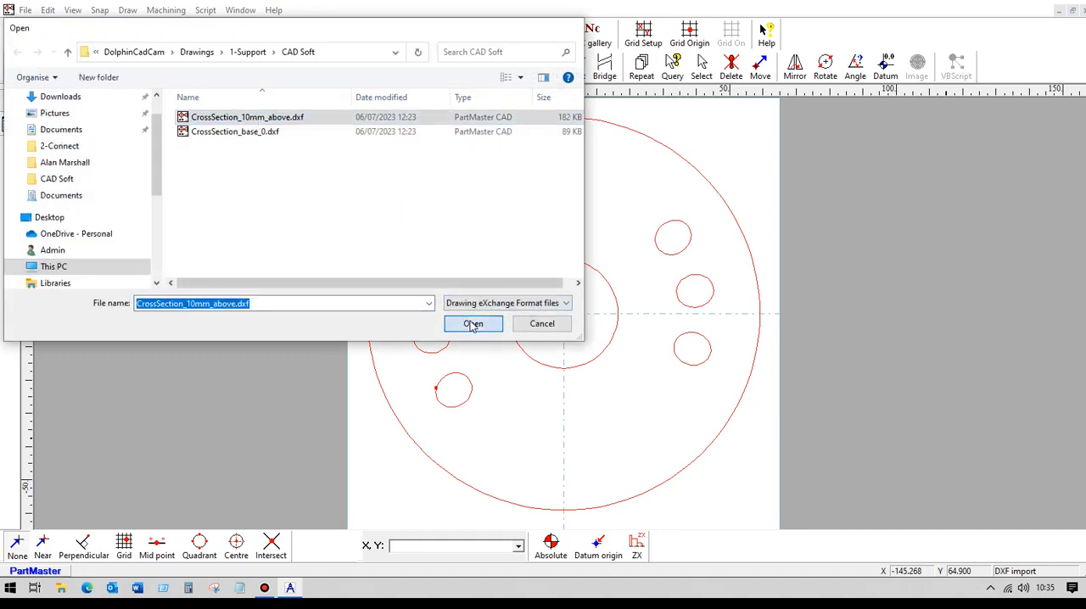
click(649, 165)
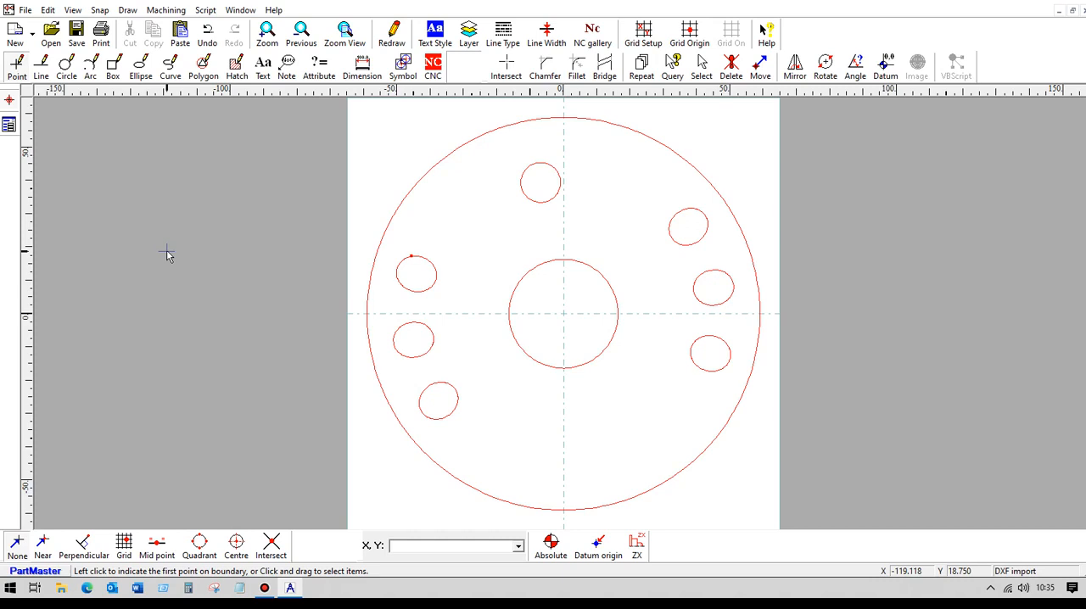
Place a point marker at the centre of the 10 mm above cross-section, at X 0, Y 0, using Near snap.
click(18, 68)
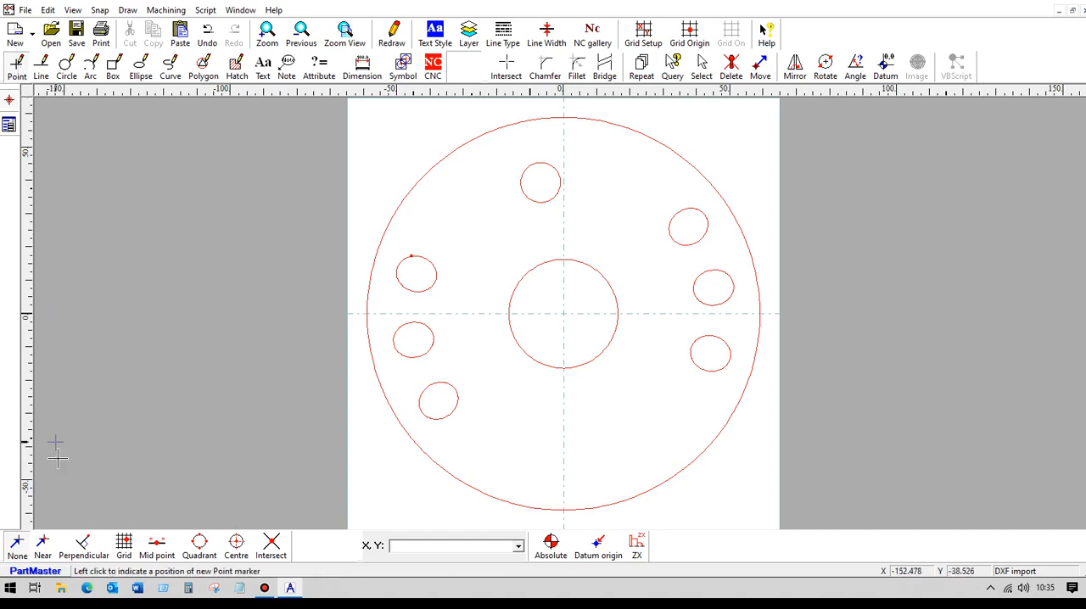
click(44, 547)
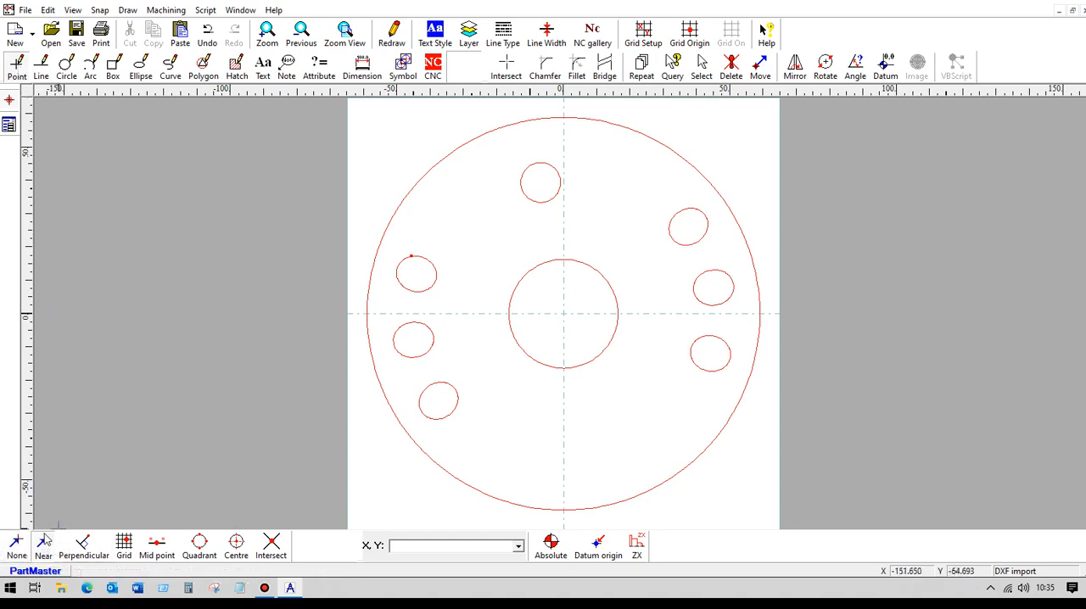
click(562, 313)
Select the whole 10 mm above cross-section, including its centre point, and copy it.
click(703, 67)
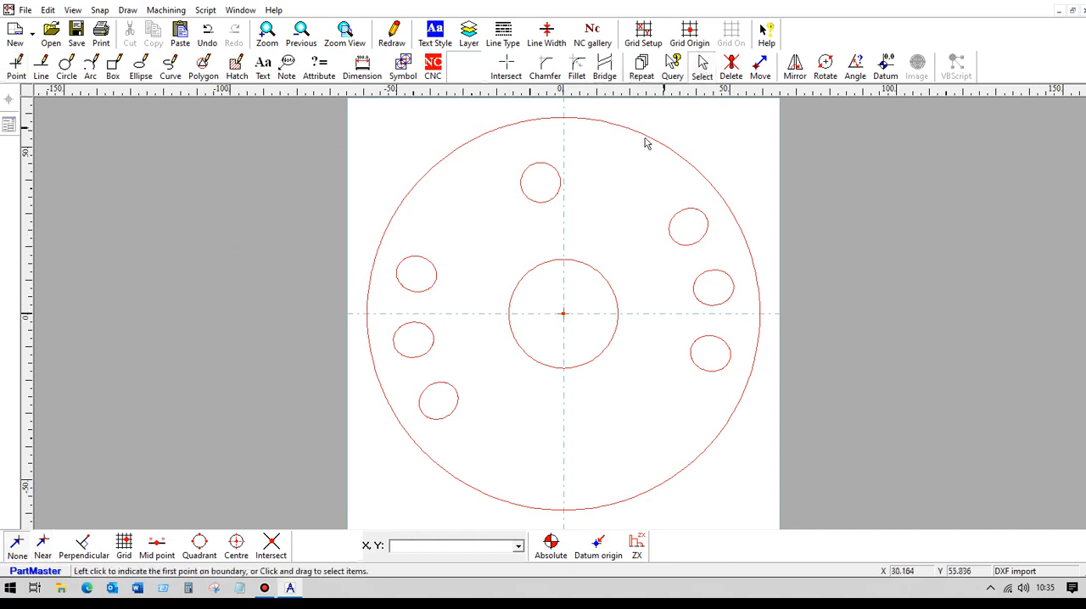
drag(320, 111, 819, 519)
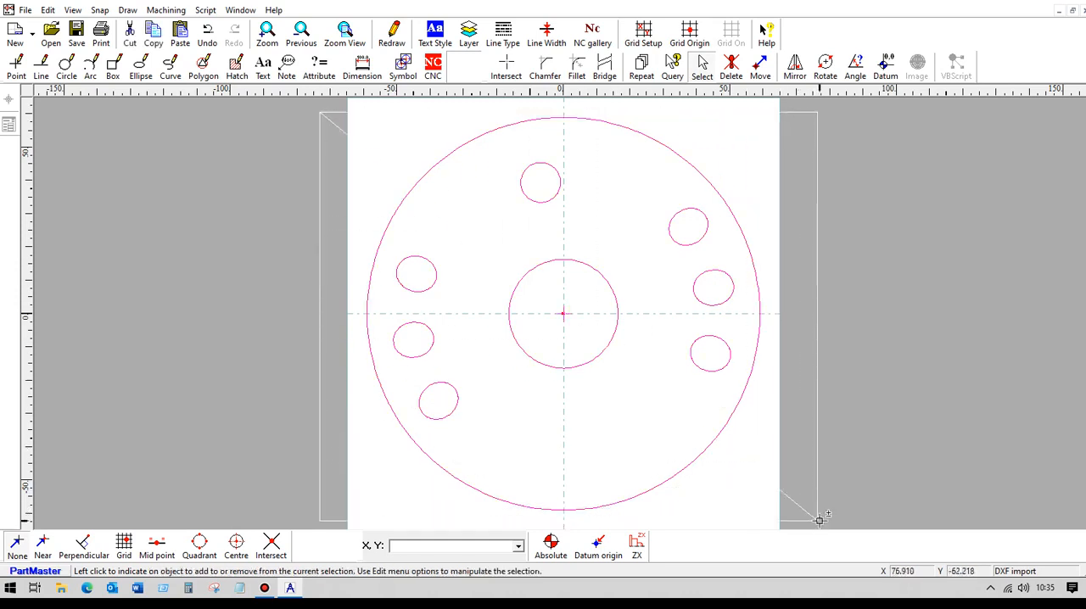
click(157, 36)
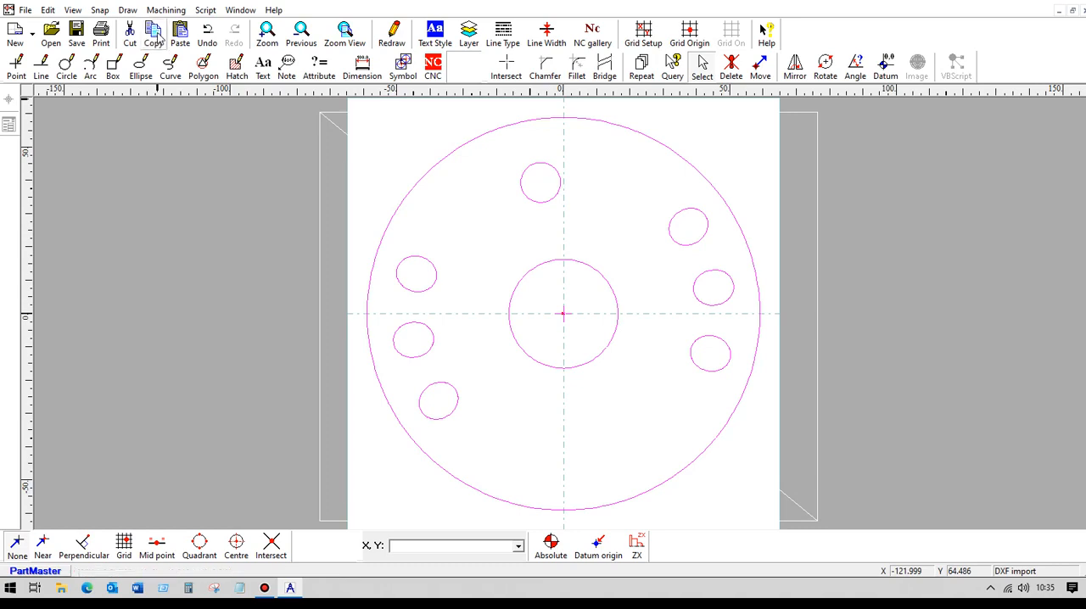
Switch to the CrossSection_base_0 drawing and paste the copied section about 170 mm to the right of the base section.
click(241, 11)
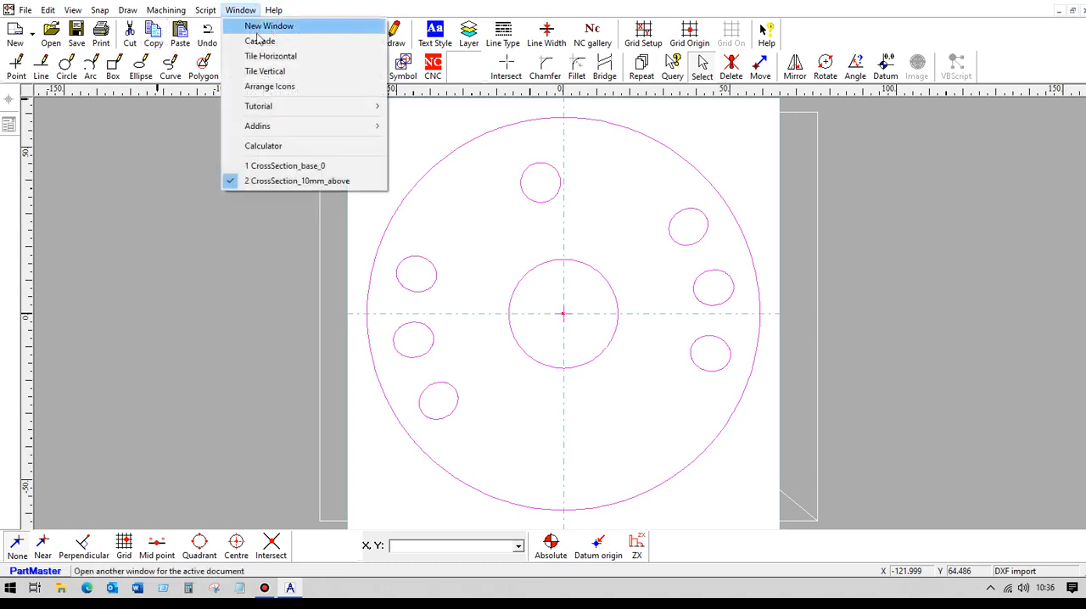
click(274, 168)
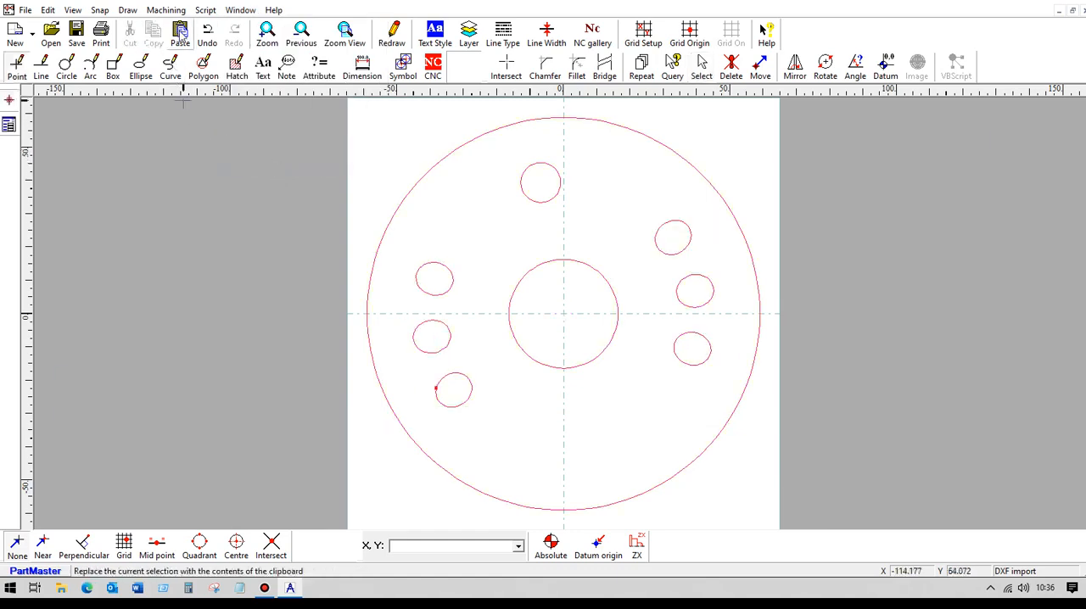
scroll(240, 203, down, 1)
scroll(291, 228, down, 2)
mouse_move(381, 252)
middle_down()
mouse_move(334, 244)
mouse_move(175, 259)
middle_up()
scroll(175, 258, down, 1)
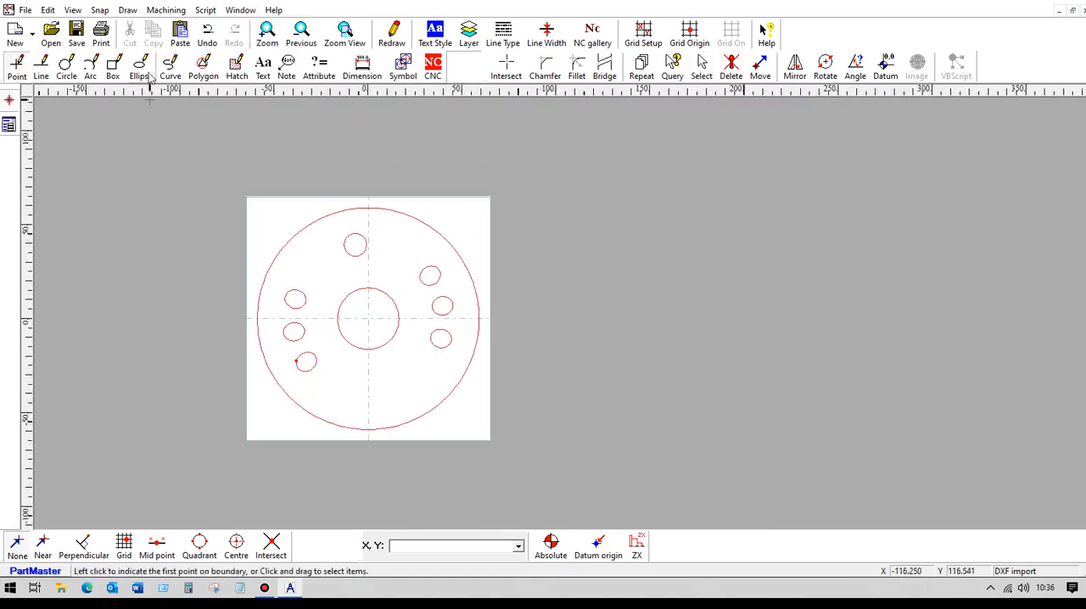
click(180, 32)
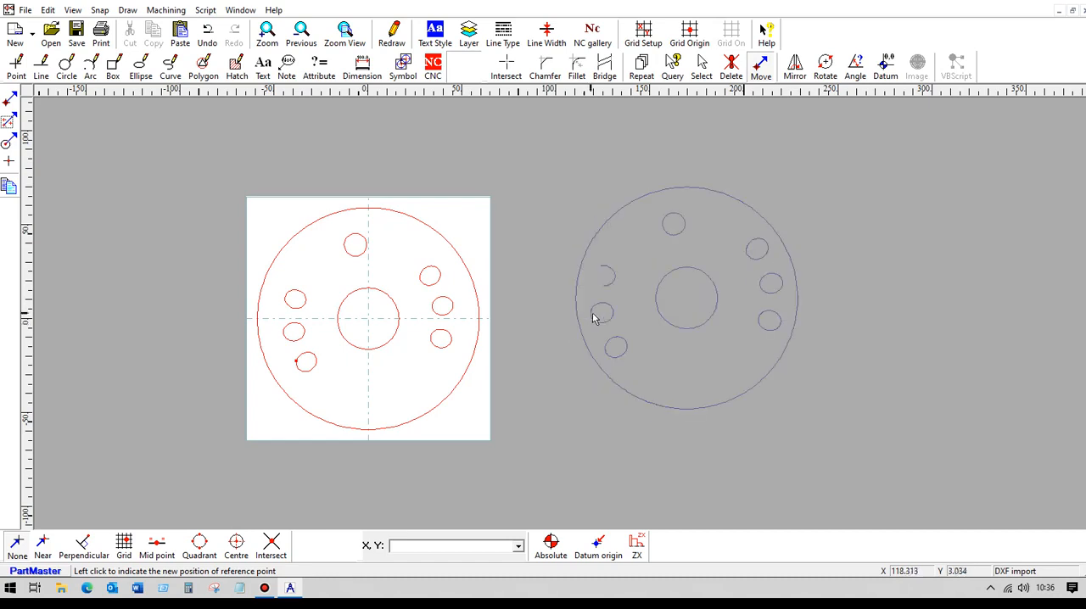
click(594, 316)
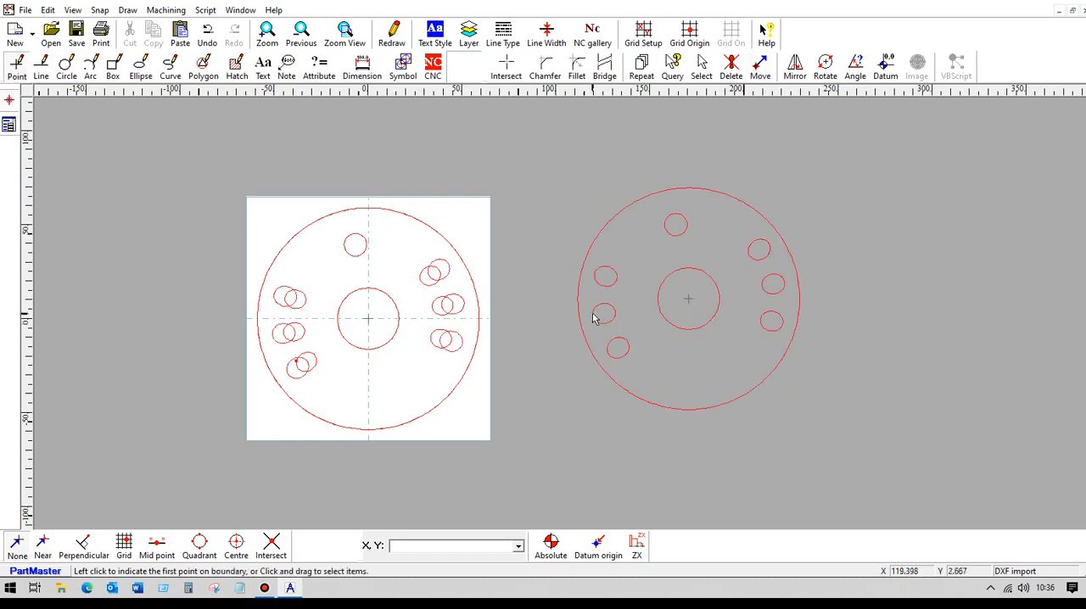
click(394, 34)
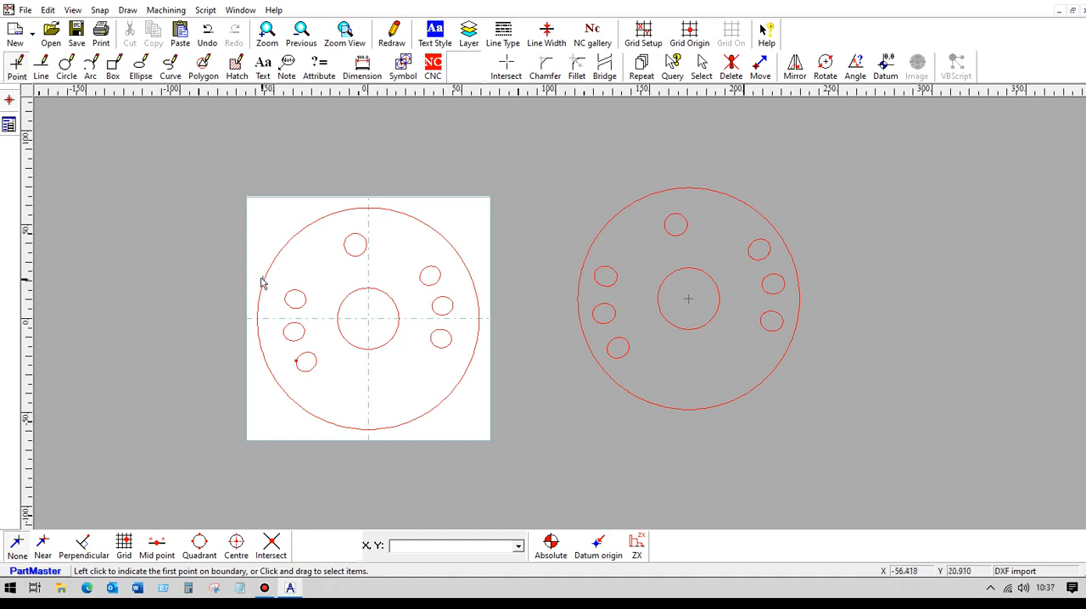
Show the Near points of both sections and examine how they are spaced along the base section's hole outlines.
click(73, 11)
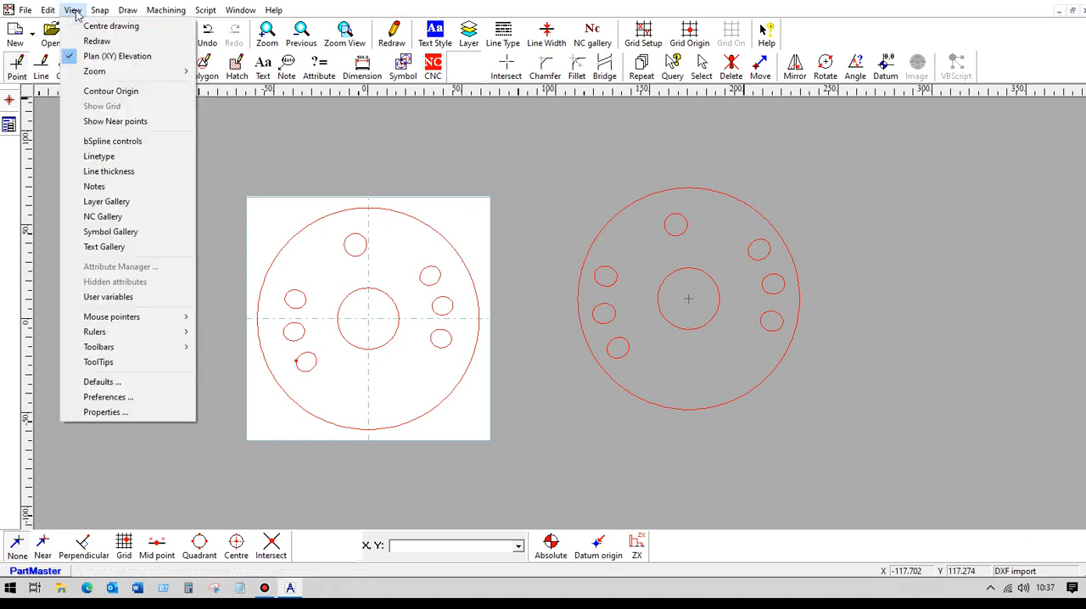
click(102, 125)
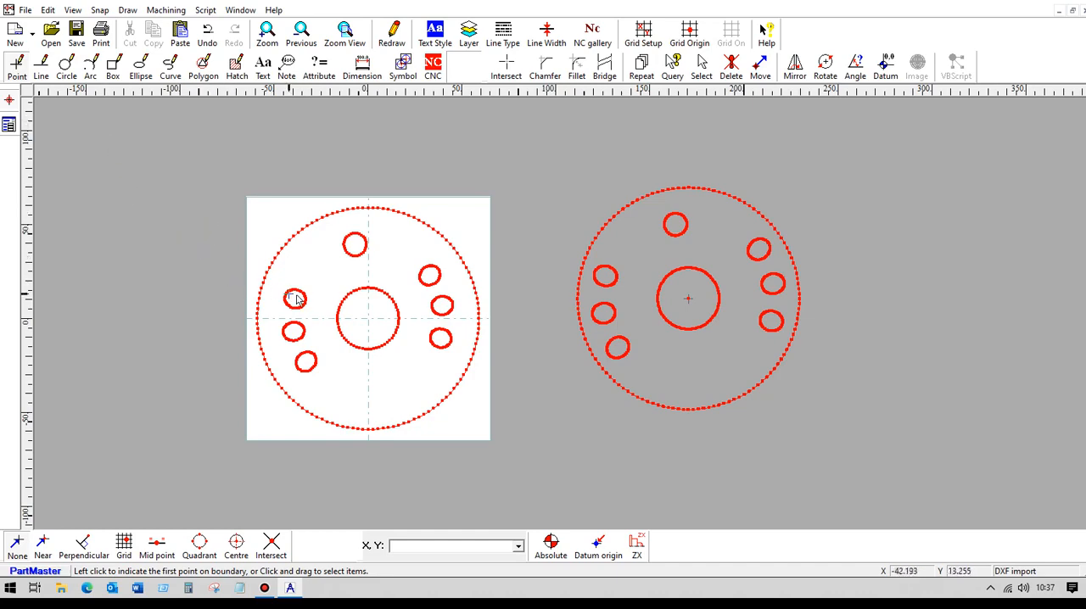
scroll(226, 255, up, 3)
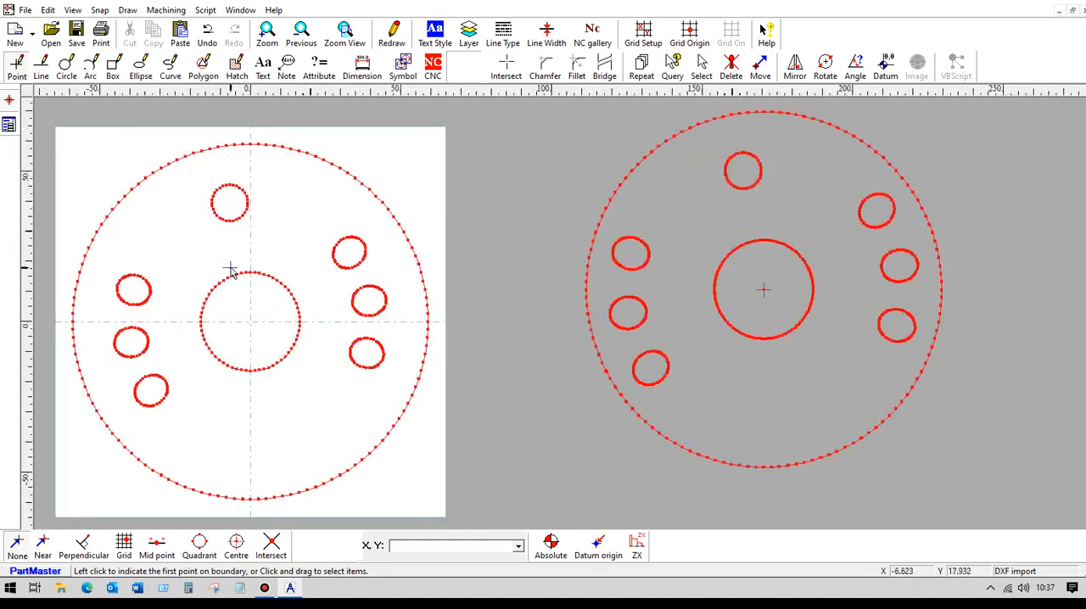
scroll(229, 288, down, 1)
middle_drag(229, 288, 658, 276)
scroll(473, 246, up, 9)
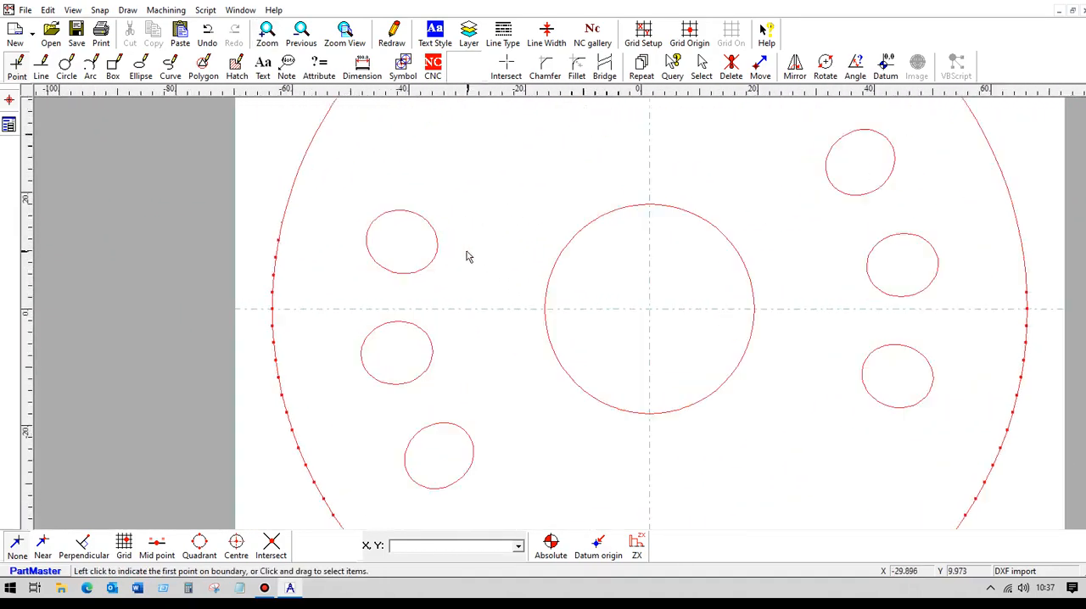
middle_drag(443, 229, 656, 318)
scroll(521, 284, up, 3)
scroll(670, 251, up, 3)
scroll(661, 274, down, 1)
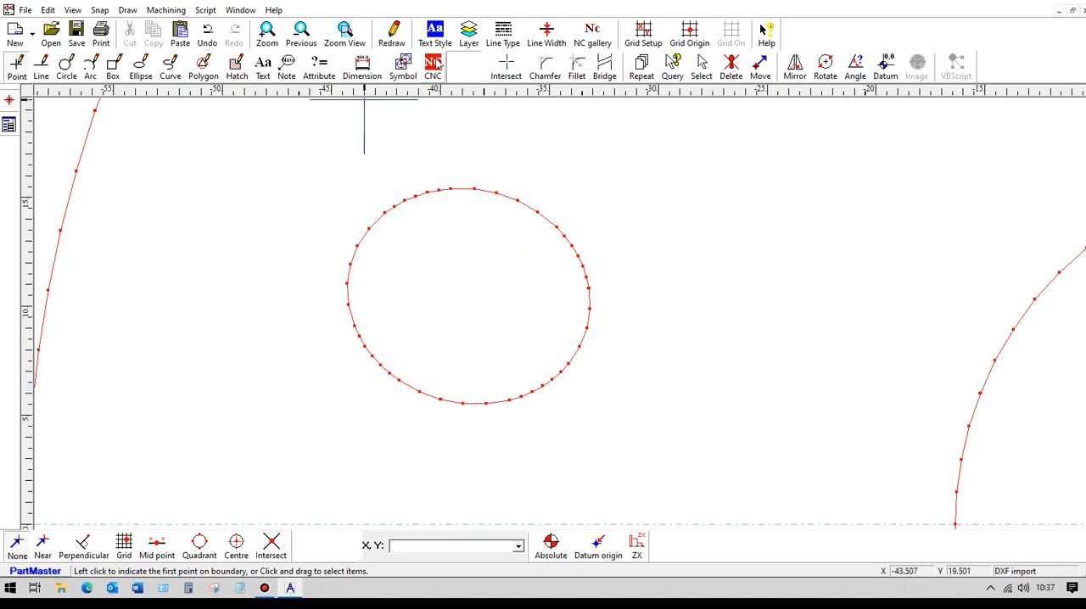
scroll(517, 184, down, 4)
scroll(556, 194, down, 3)
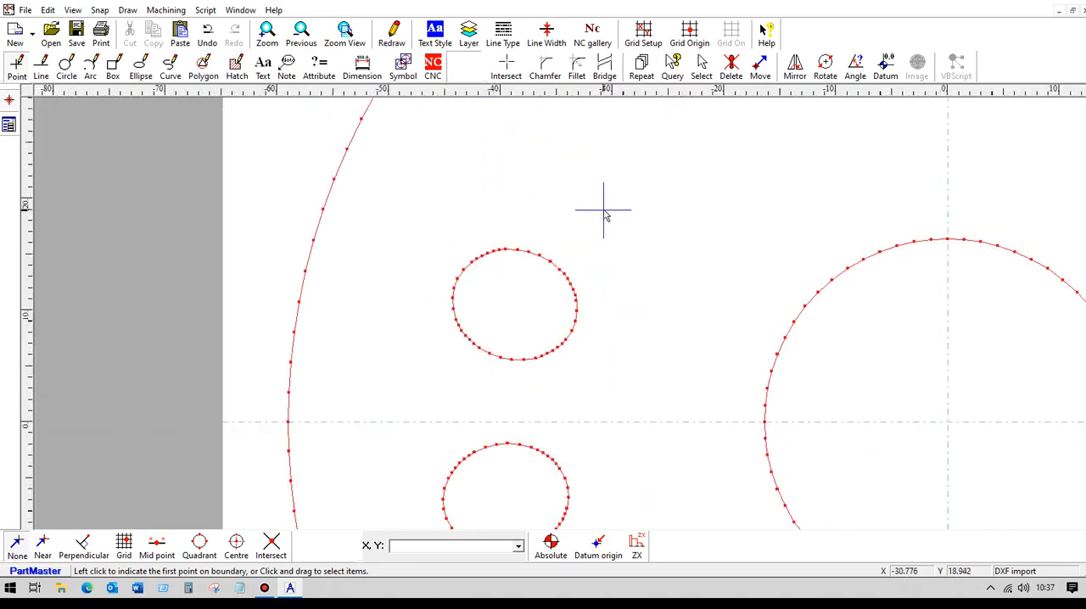
Set the NC datum at the base section's centre and create a closed contour from its upper-left hole with 0 mm depth.
click(433, 66)
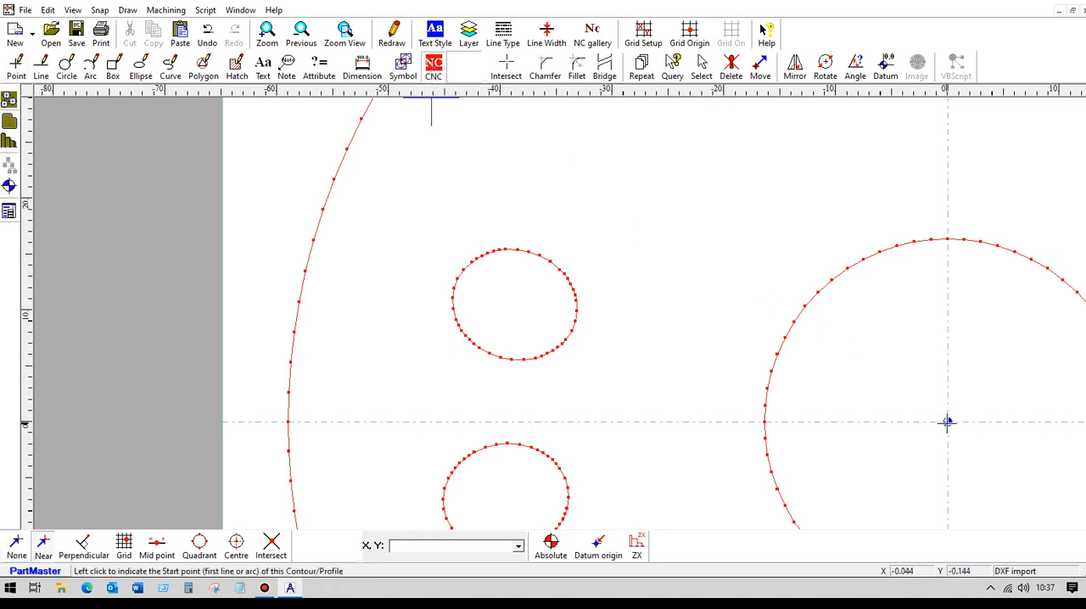
scroll(400, 235, up, 3)
scroll(399, 235, up, 3)
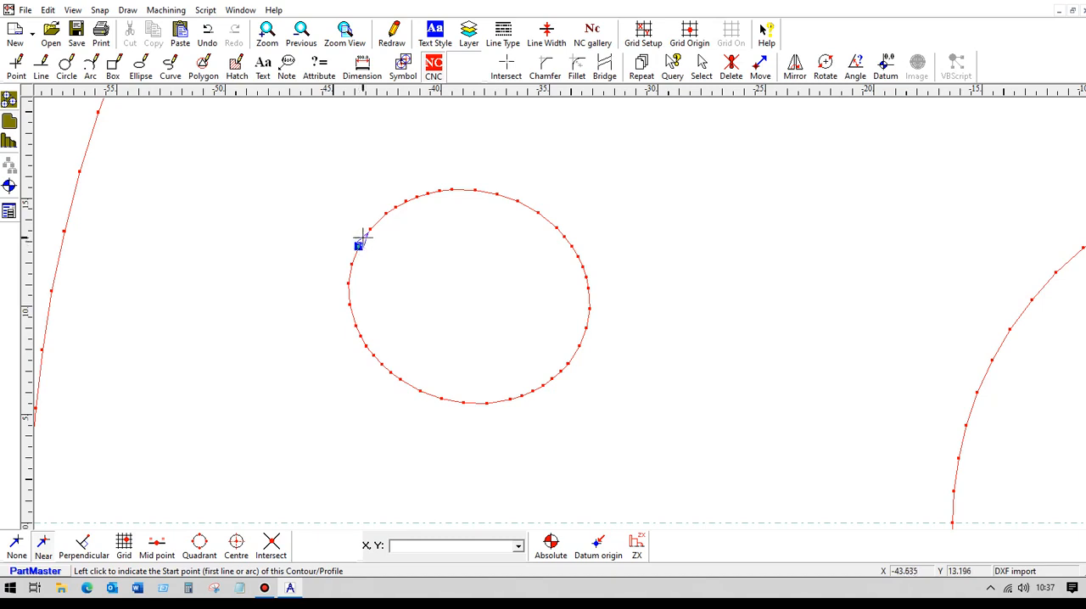
click(362, 236)
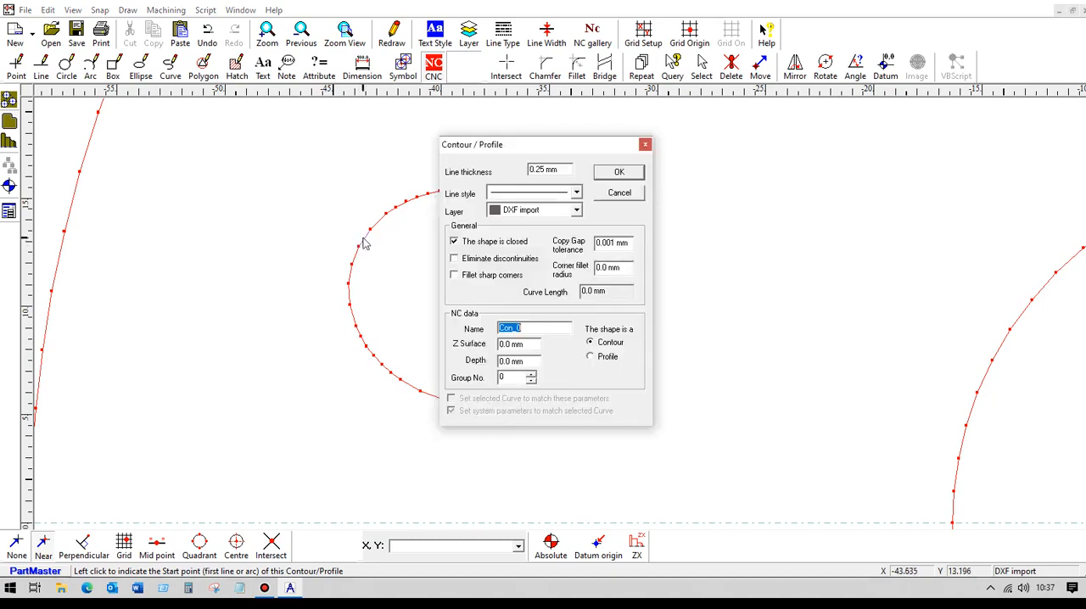
click(610, 174)
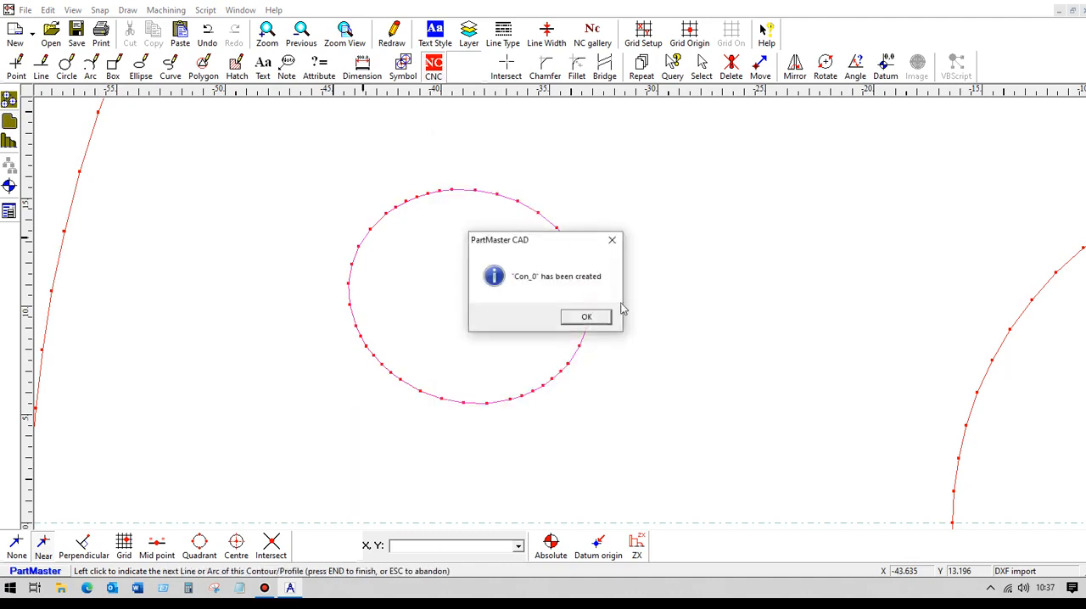
click(597, 314)
Set the NC datum at the centre of the copied cross-section.
scroll(597, 315, down, 4)
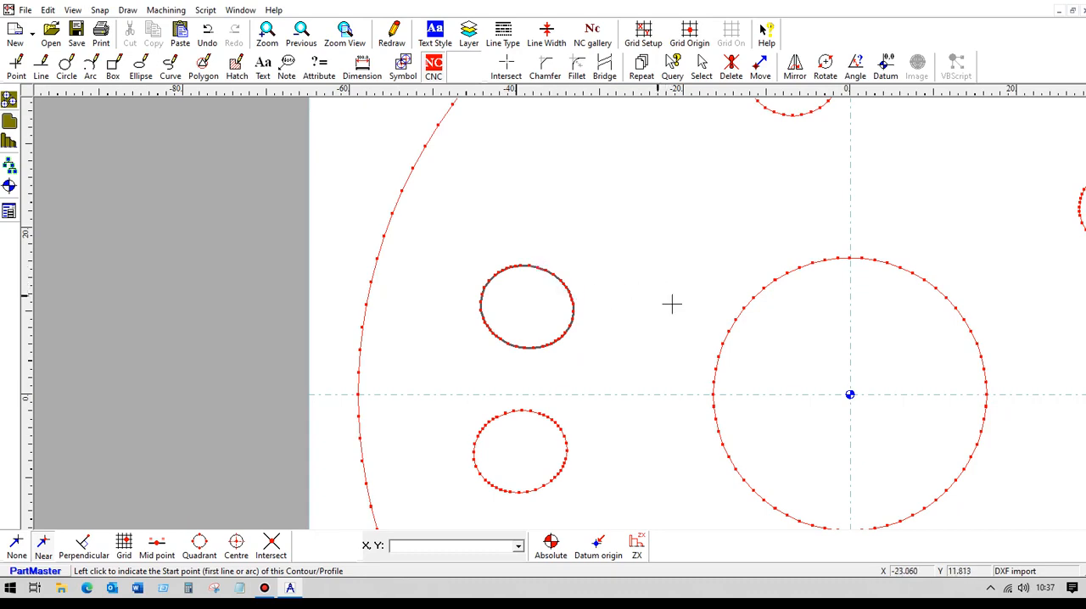
scroll(843, 284, down, 1)
middle_drag(865, 278, 435, 235)
scroll(519, 244, down, 11)
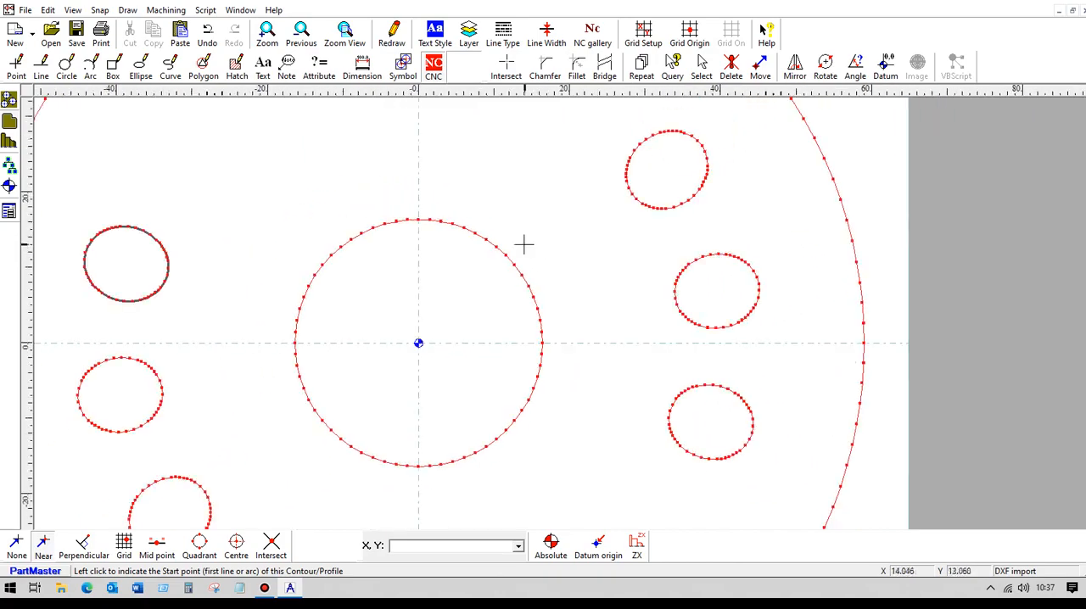
middle_drag(826, 264, 339, 249)
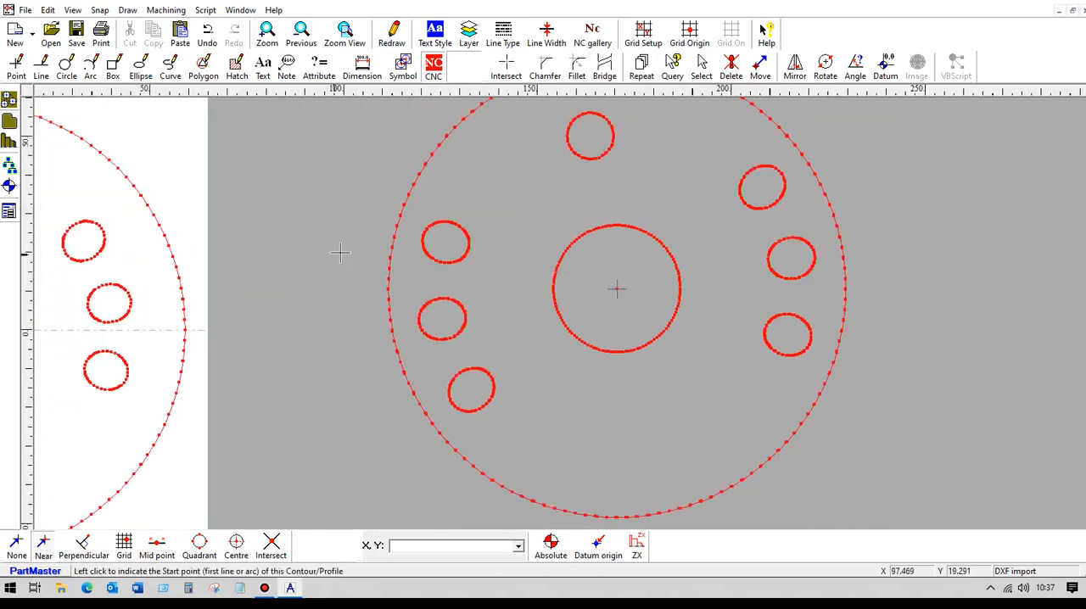
scroll(331, 246, up, 5)
scroll(271, 255, up, 2)
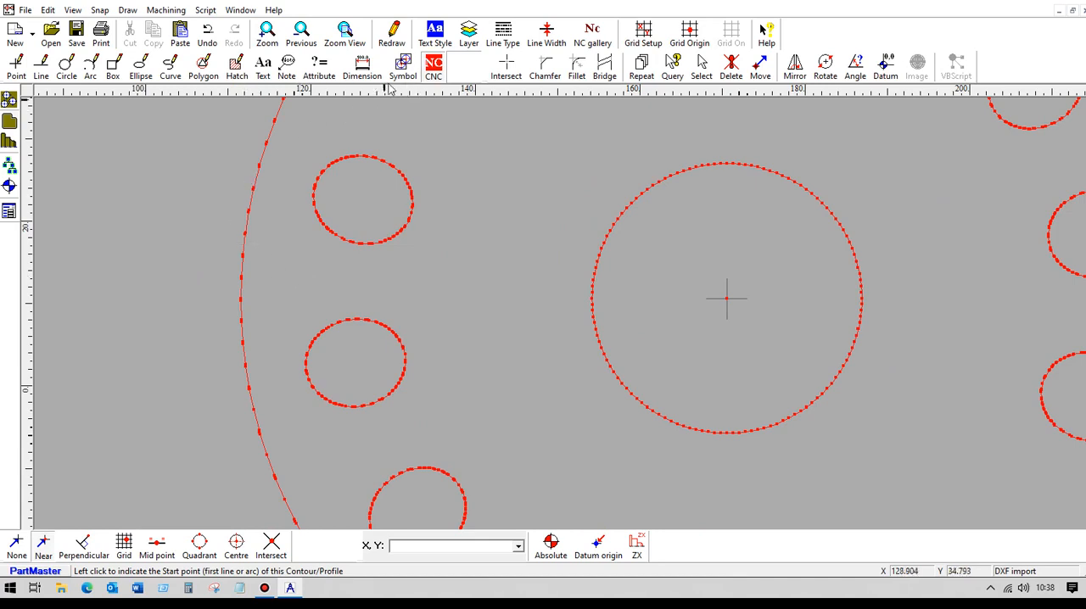
click(10, 187)
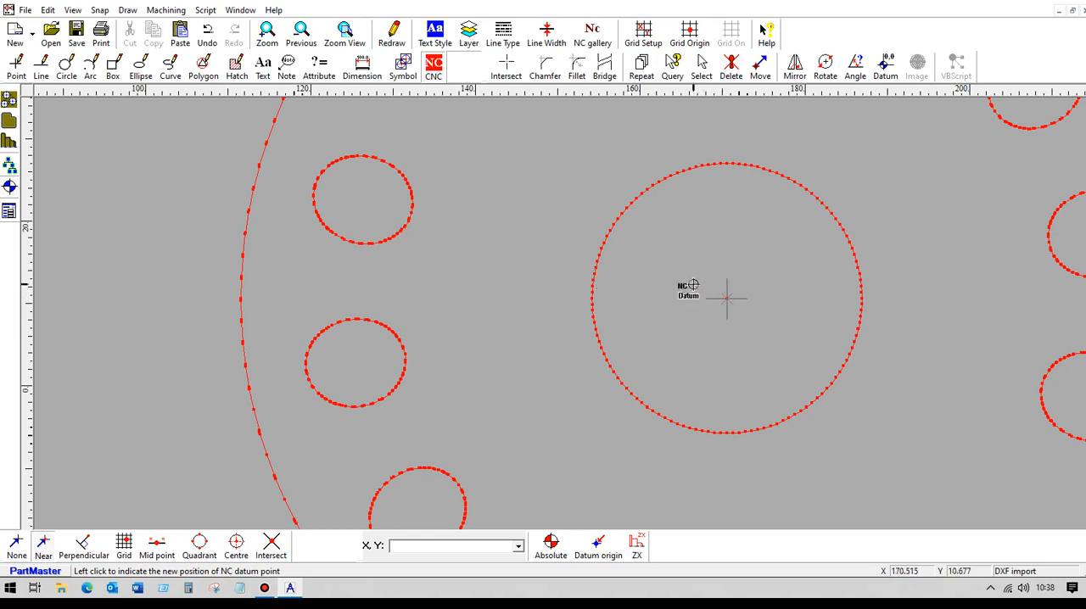
click(726, 299)
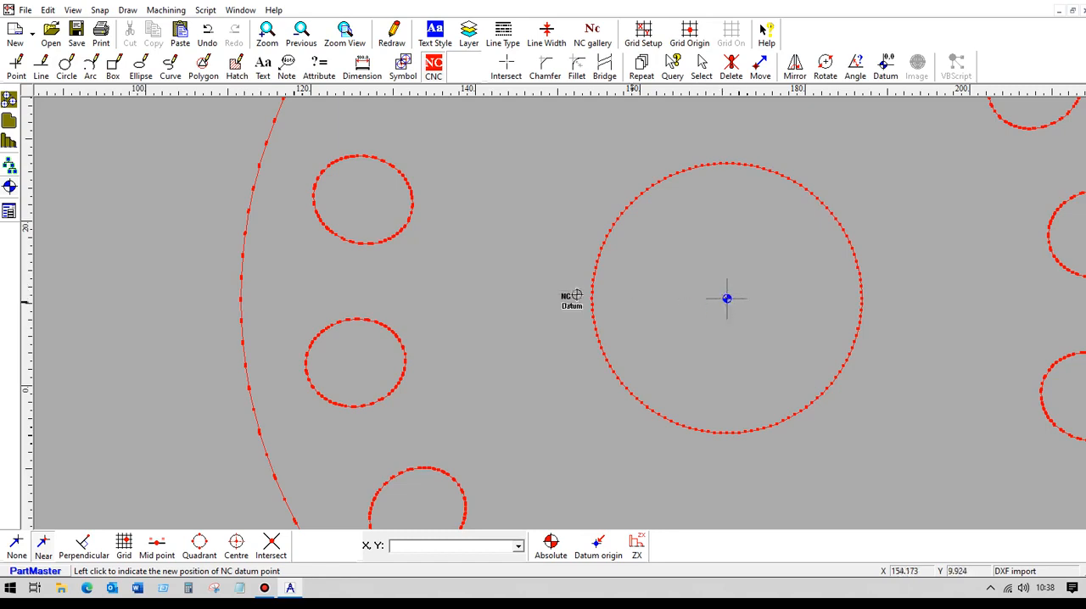
Create a closed contour from the copied section's upper-left hole with 0 mm depth, starting on the outline's left side.
scroll(211, 226, up, 6)
mouse_move(251, 245)
middle_down()
mouse_move(483, 302)
mouse_move(523, 352)
middle_up()
scroll(380, 213, up, 4)
middle_drag(386, 210, 461, 332)
scroll(425, 281, up, 8)
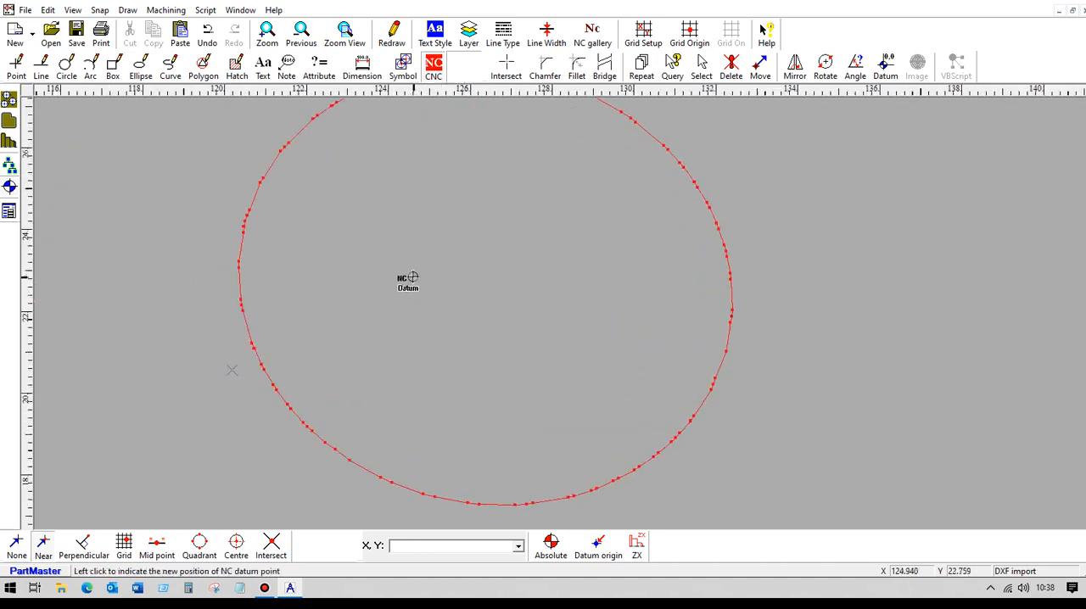
scroll(410, 269, down, 1)
middle_drag(409, 269, 503, 266)
scroll(502, 266, down, 1)
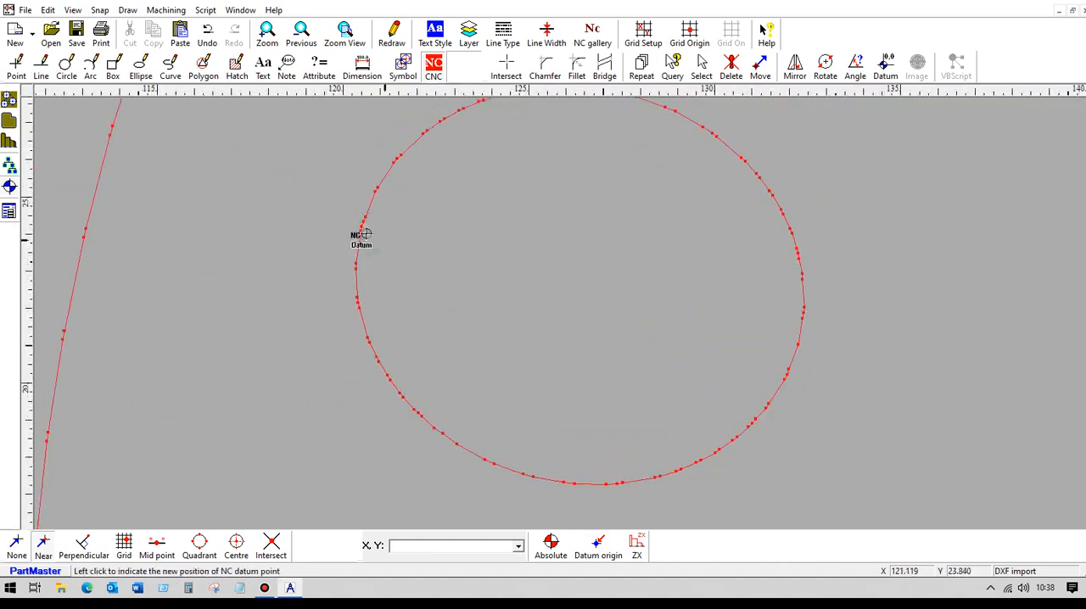
click(12, 123)
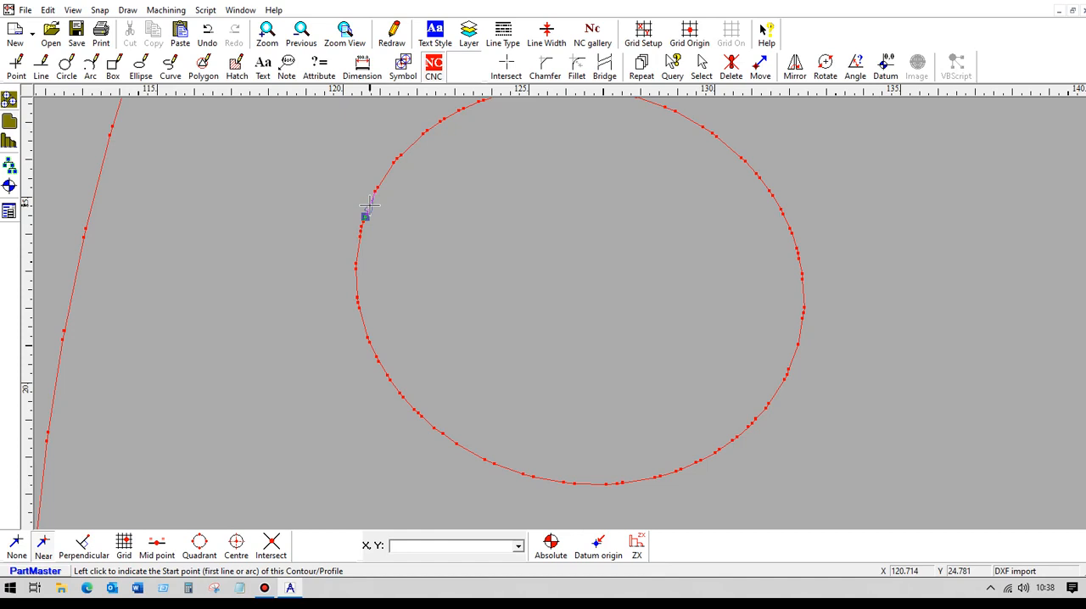
click(370, 205)
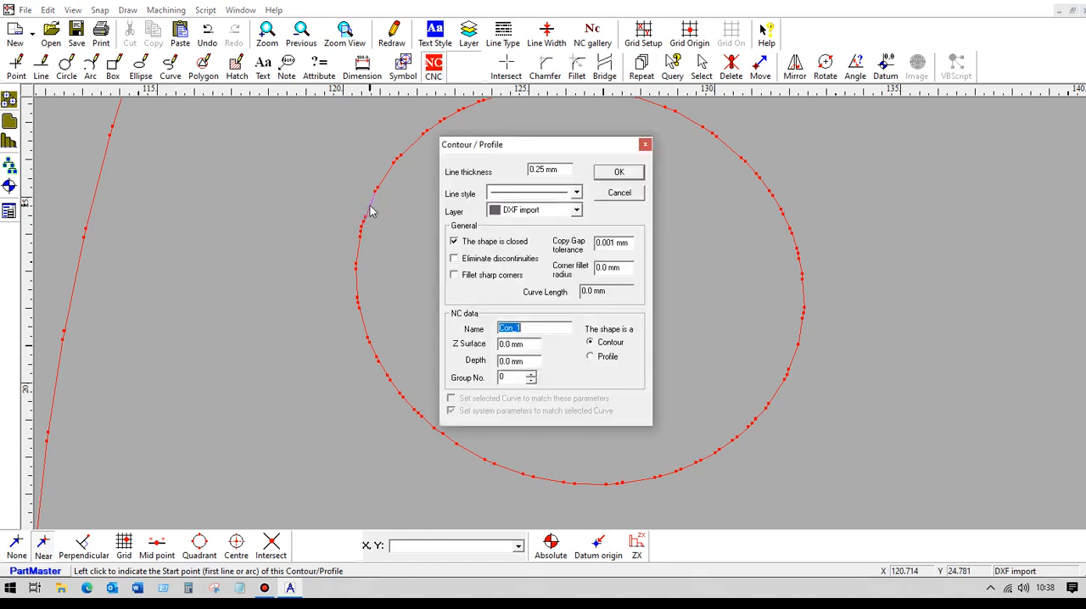
click(614, 173)
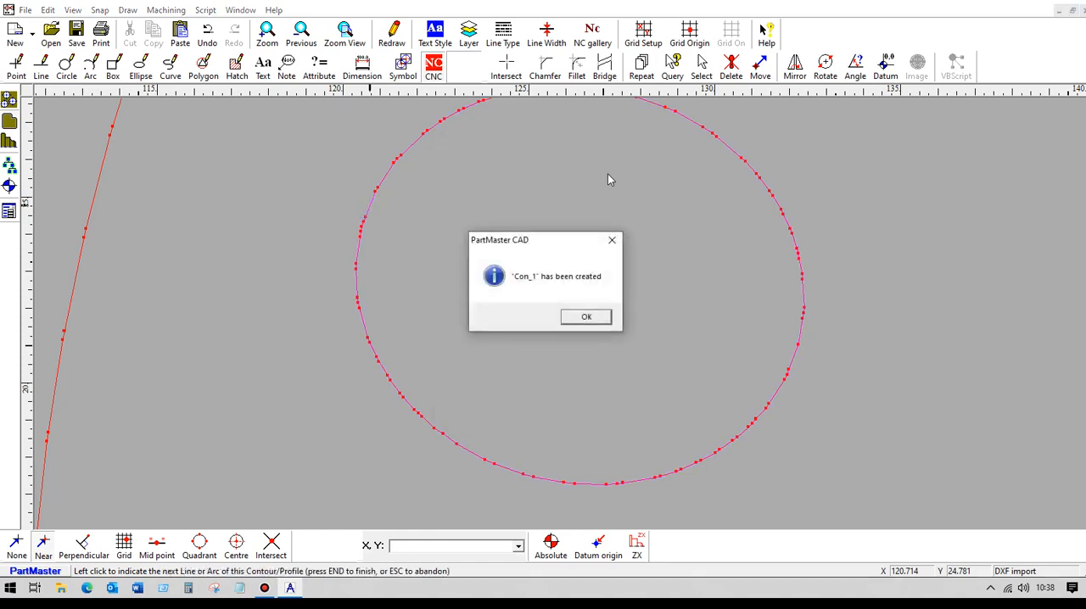
click(586, 318)
Save the drawing containing both cross-sections under the new name Am both.
scroll(416, 282, down, 6)
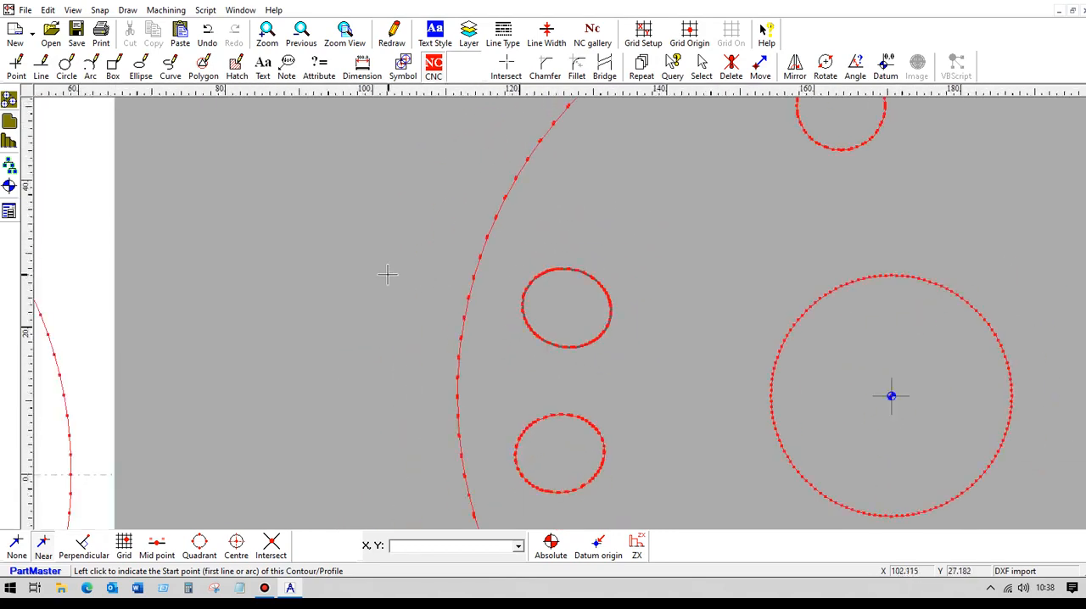
scroll(356, 284, down, 5)
middle_drag(373, 303, 510, 262)
scroll(511, 261, down, 1)
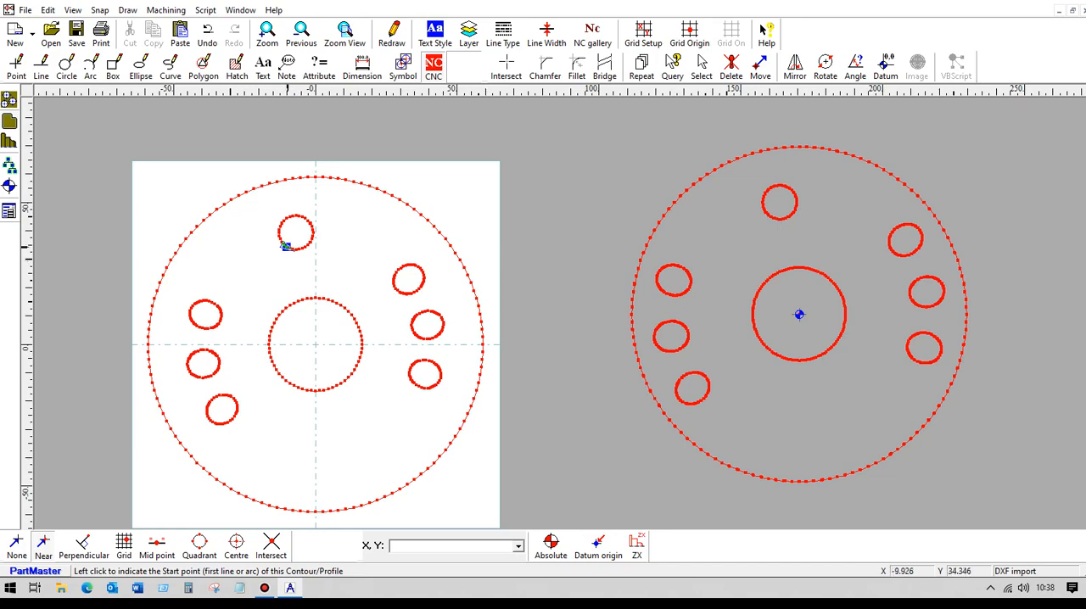
click(25, 11)
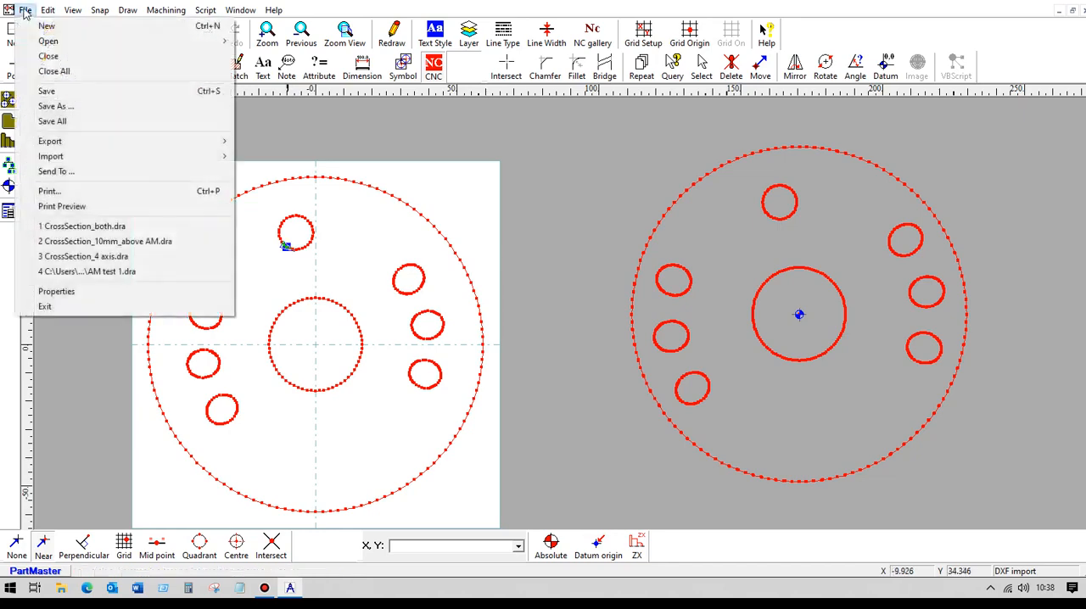
click(56, 106)
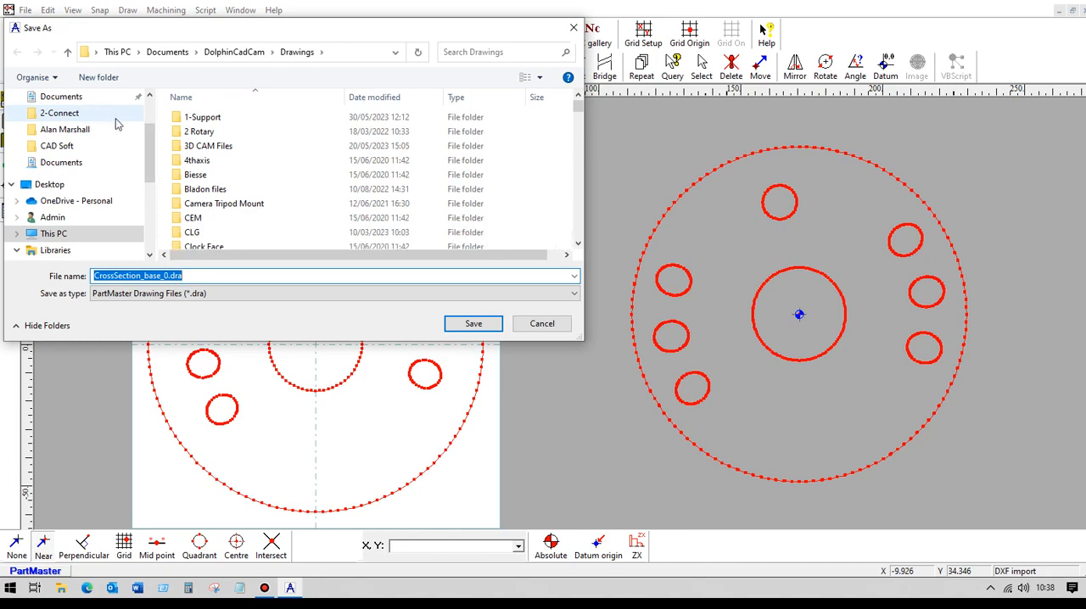
text(Am both)
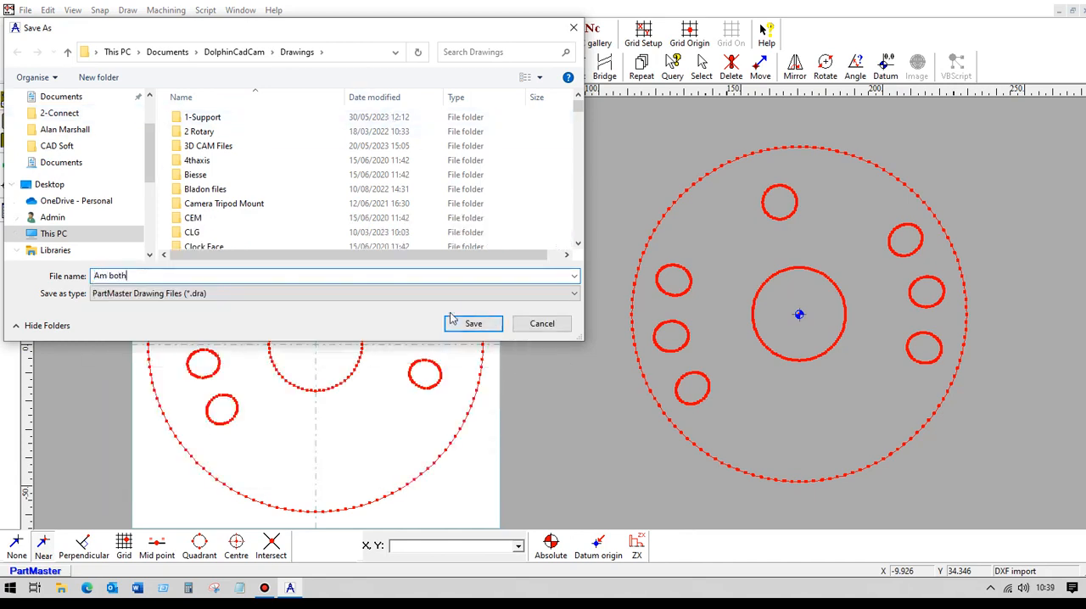
click(473, 323)
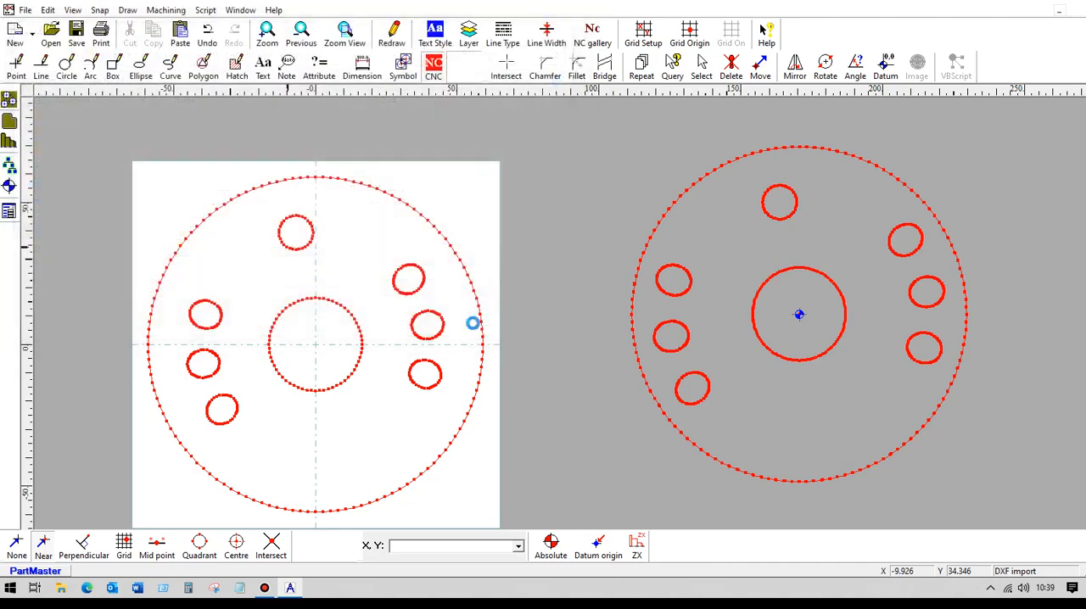
Load the contours into the Wire EDM module and examine how the two hole outlines lie relative to the shared datum.
click(166, 10)
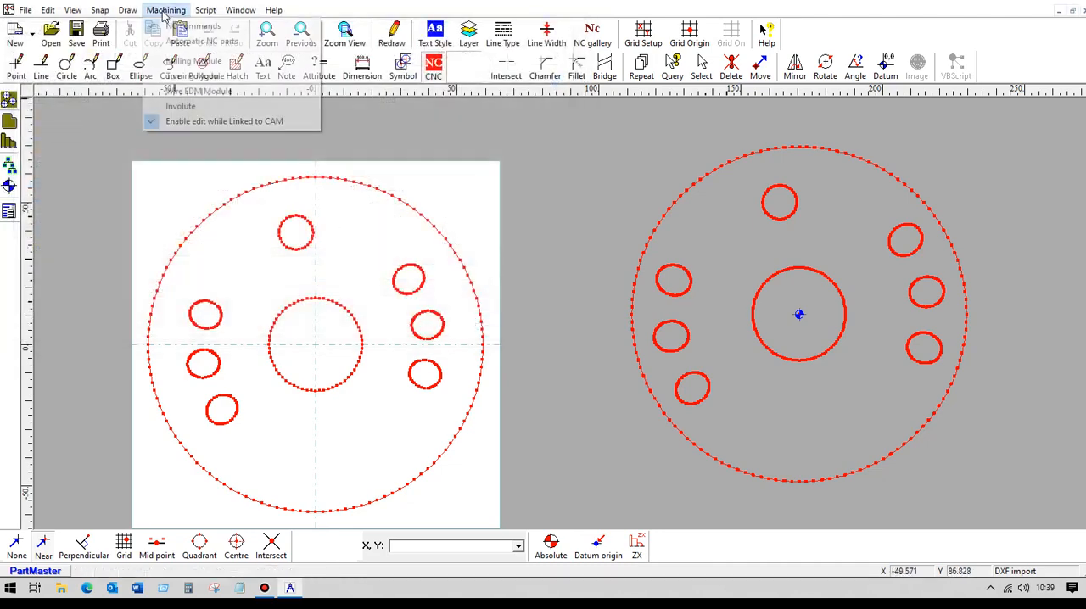
click(196, 92)
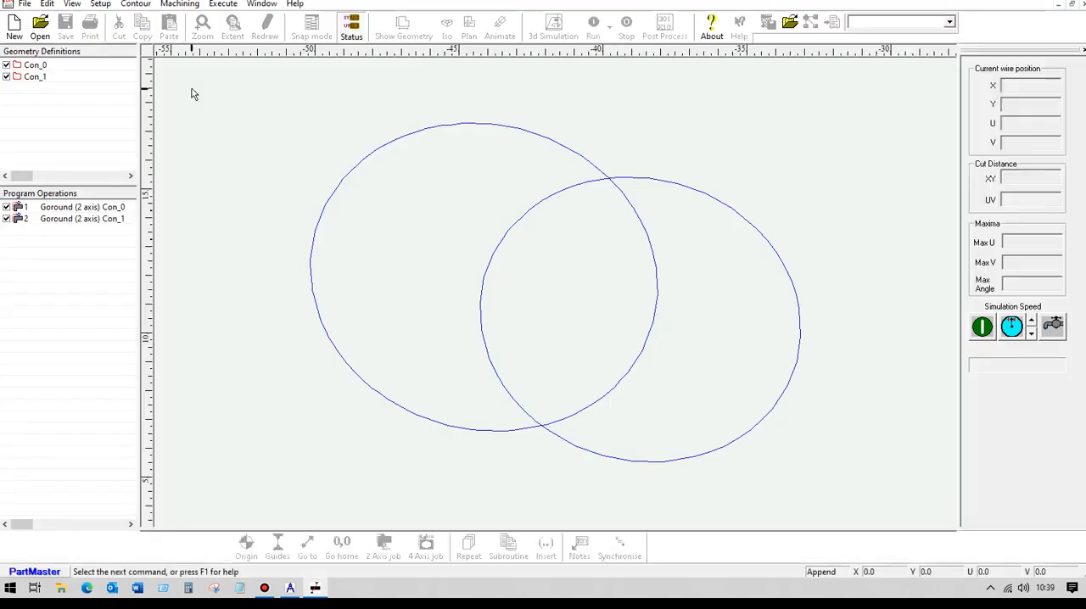
scroll(354, 267, down, 8)
scroll(343, 255, up, 4)
scroll(337, 256, down, 2)
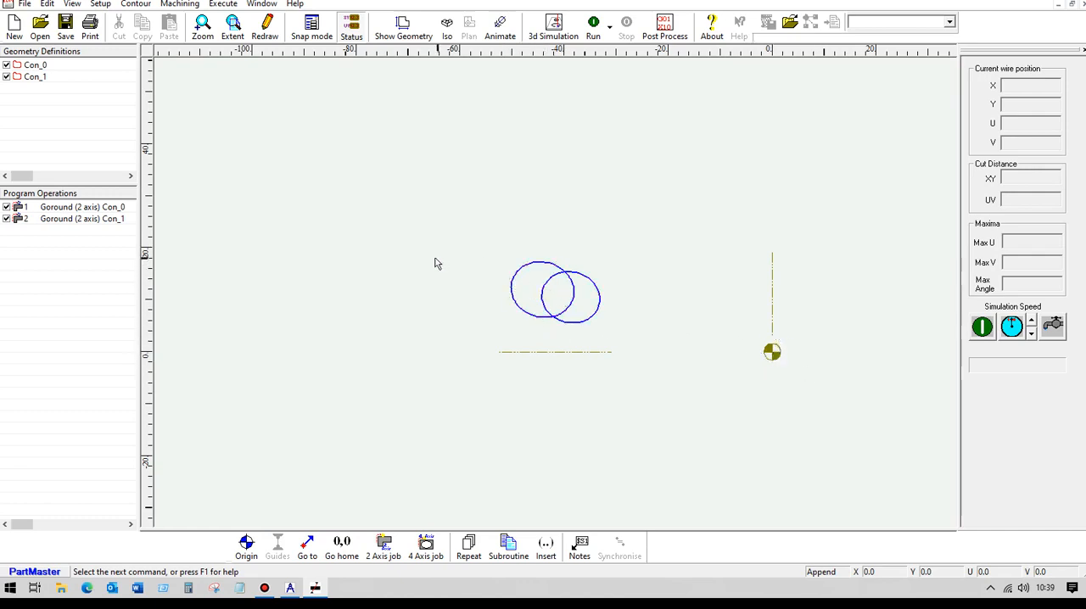
scroll(467, 255, down, 3)
scroll(461, 258, up, 4)
scroll(448, 252, down, 1)
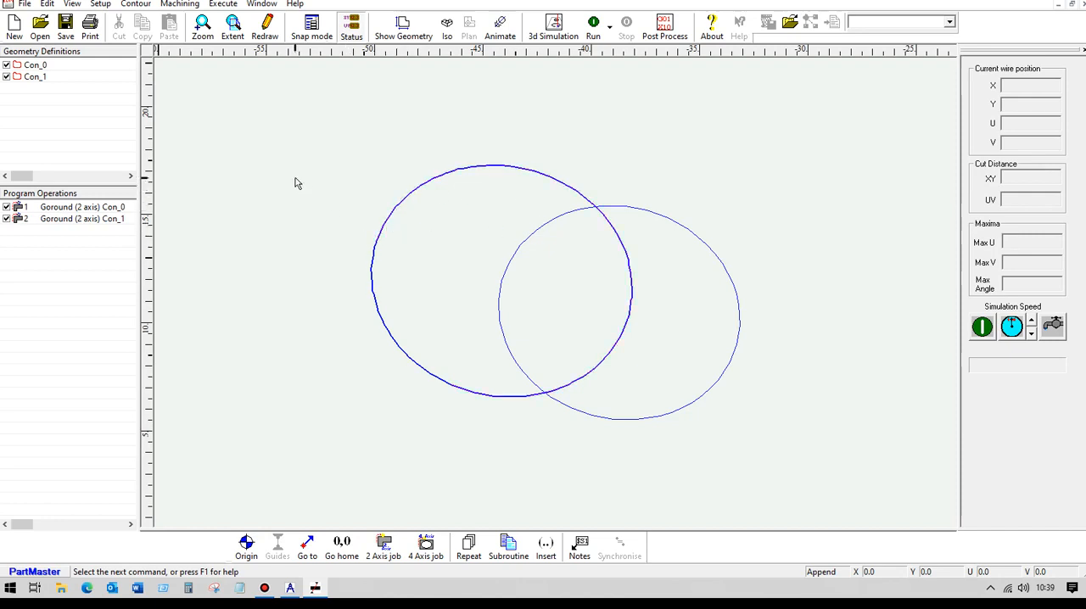
Delete the second program operation, Goround (2 axis) Con_1.
click(58, 222)
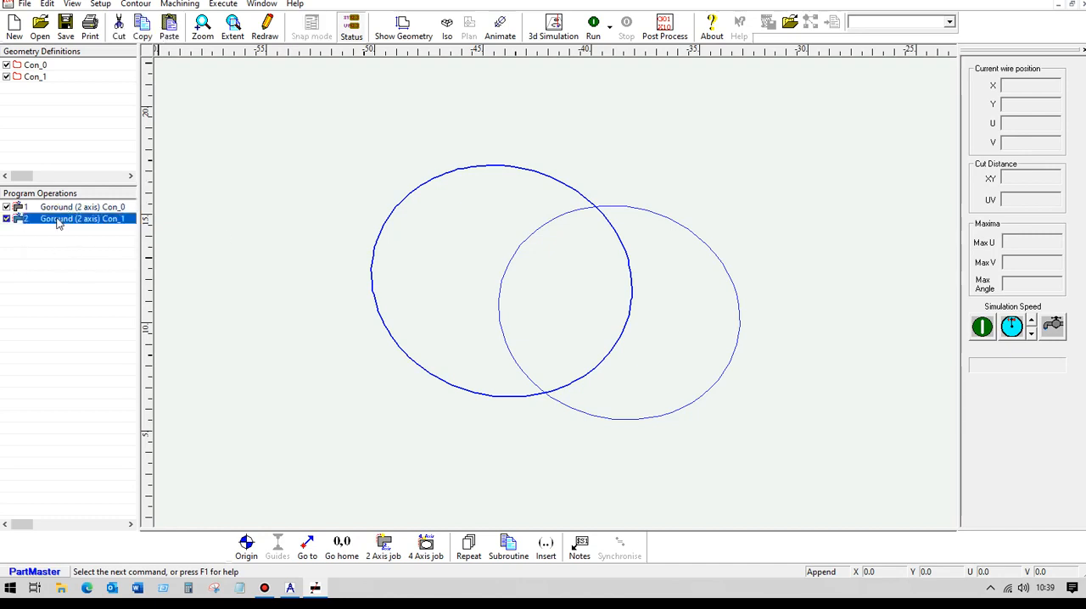
right_click(57, 219)
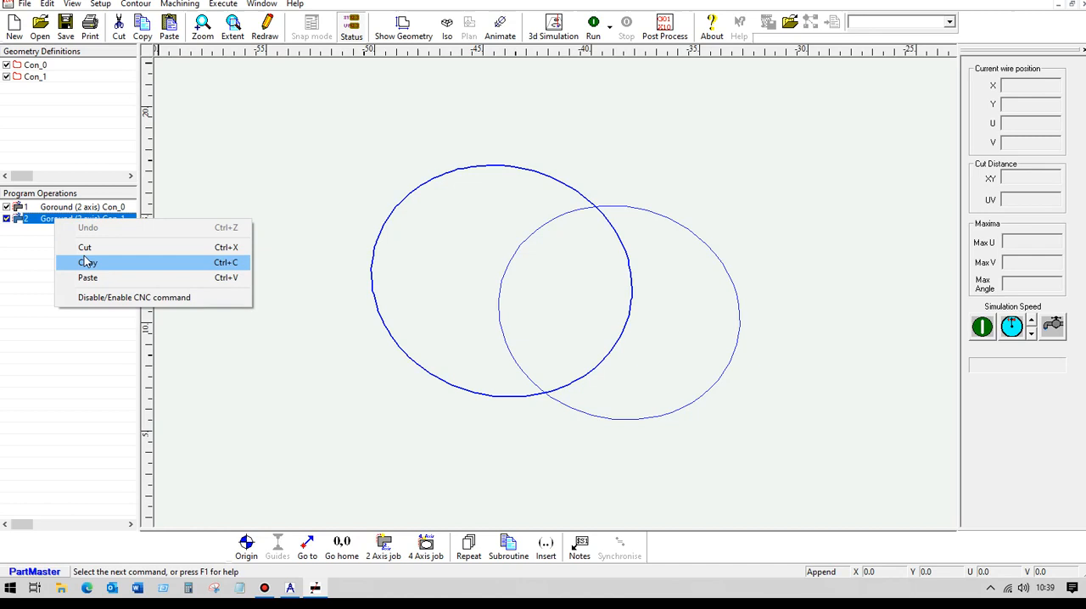
click(89, 248)
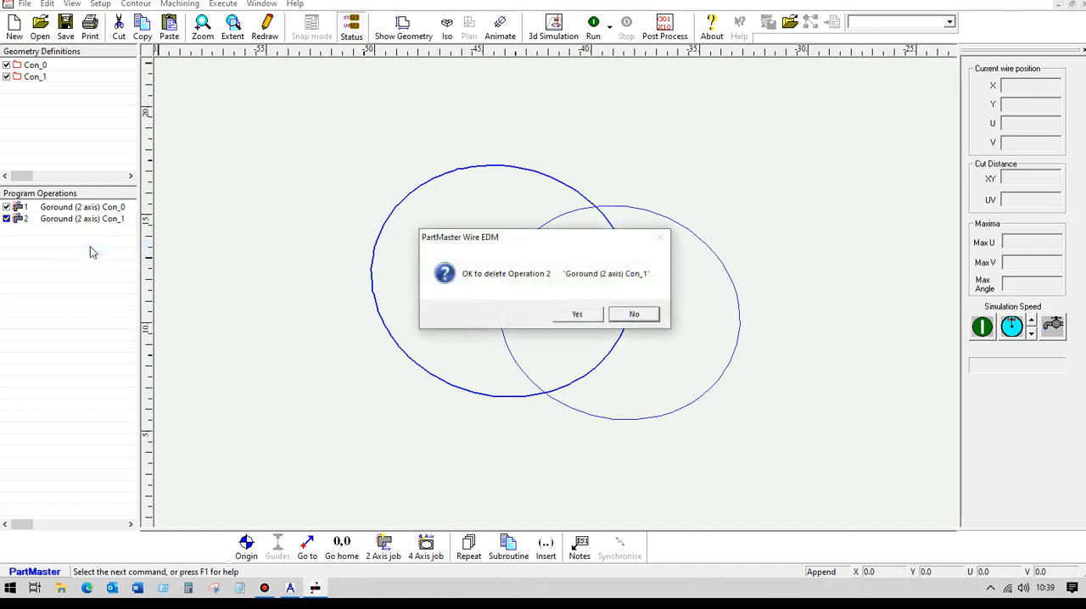
click(589, 315)
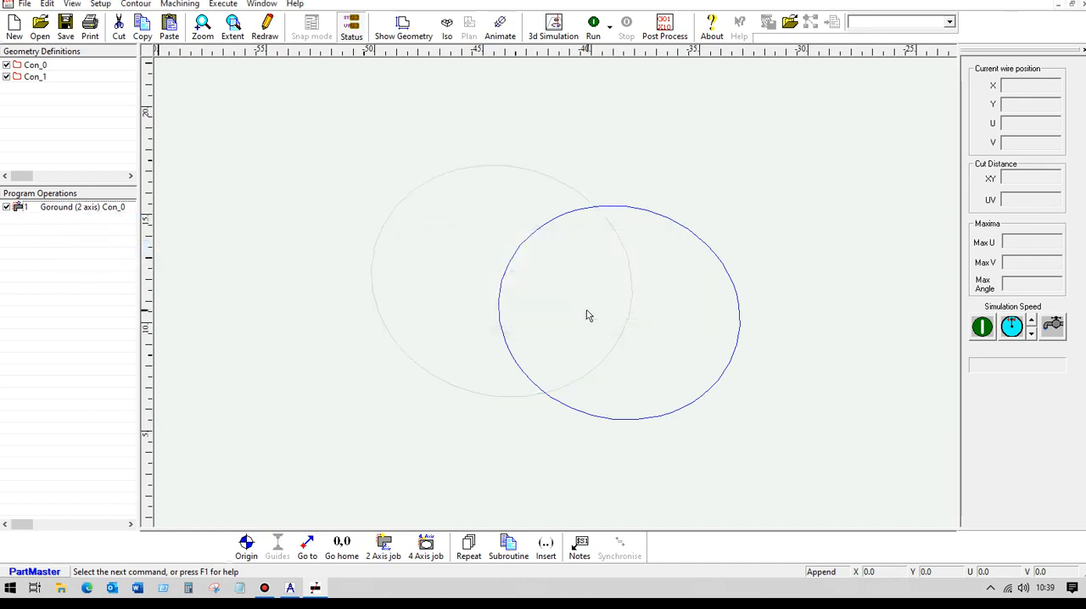
Change the Con_0 Goround operation to double contour mode, with Con_0 as the XY contour and Con_1 as the UV contour.
click(57, 210)
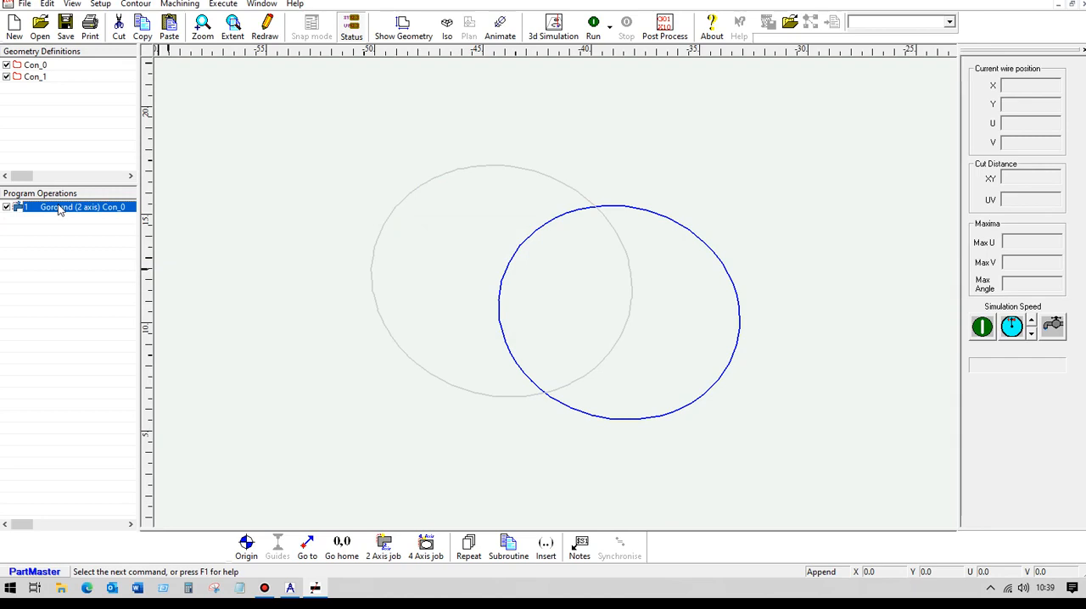
double_click(59, 209)
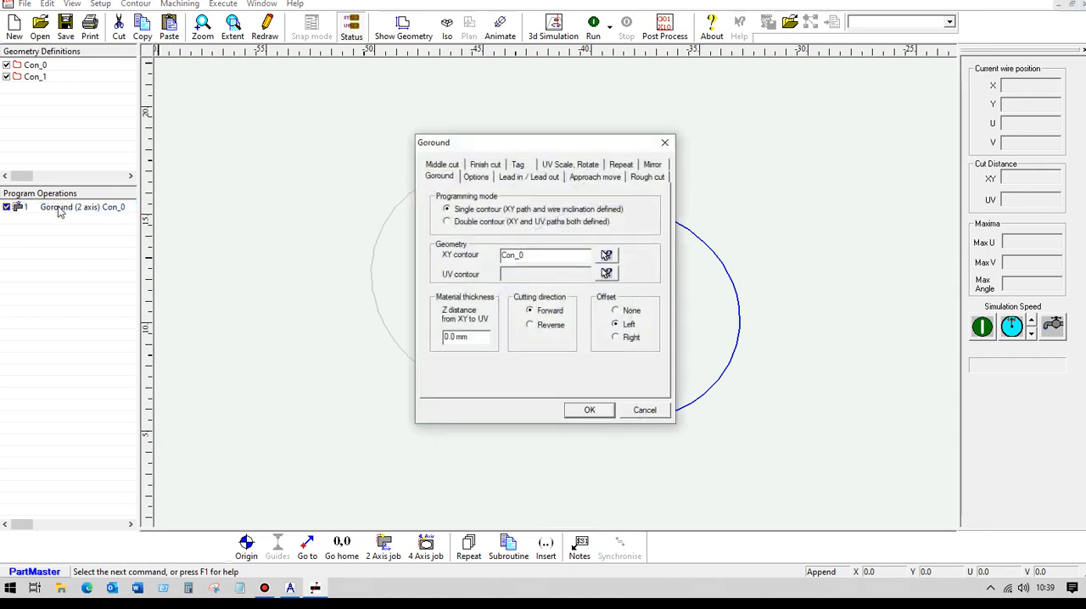
click(447, 222)
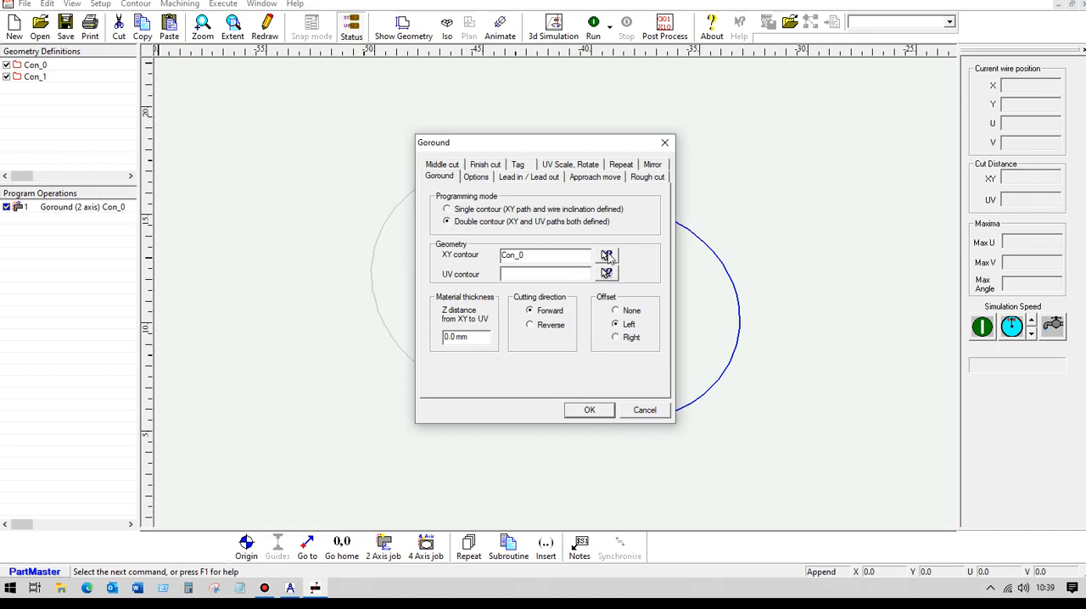
click(607, 256)
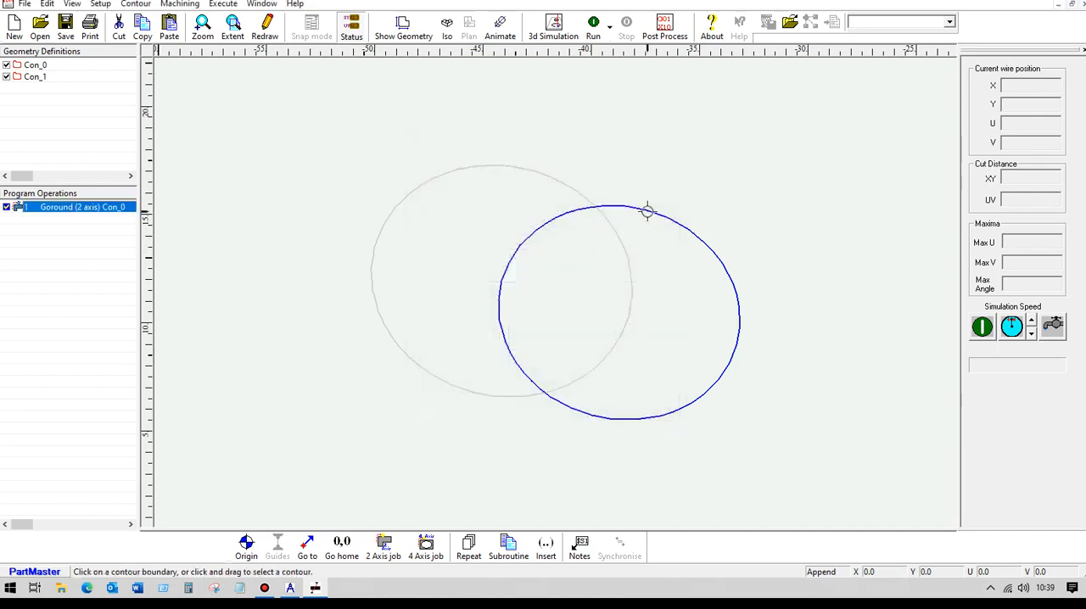
click(647, 211)
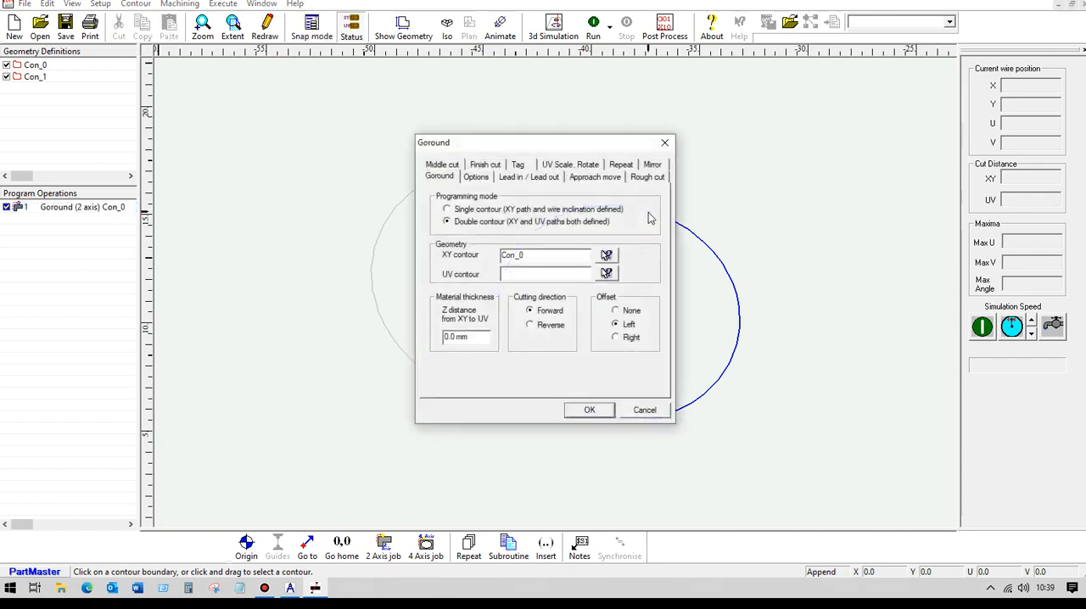
click(607, 273)
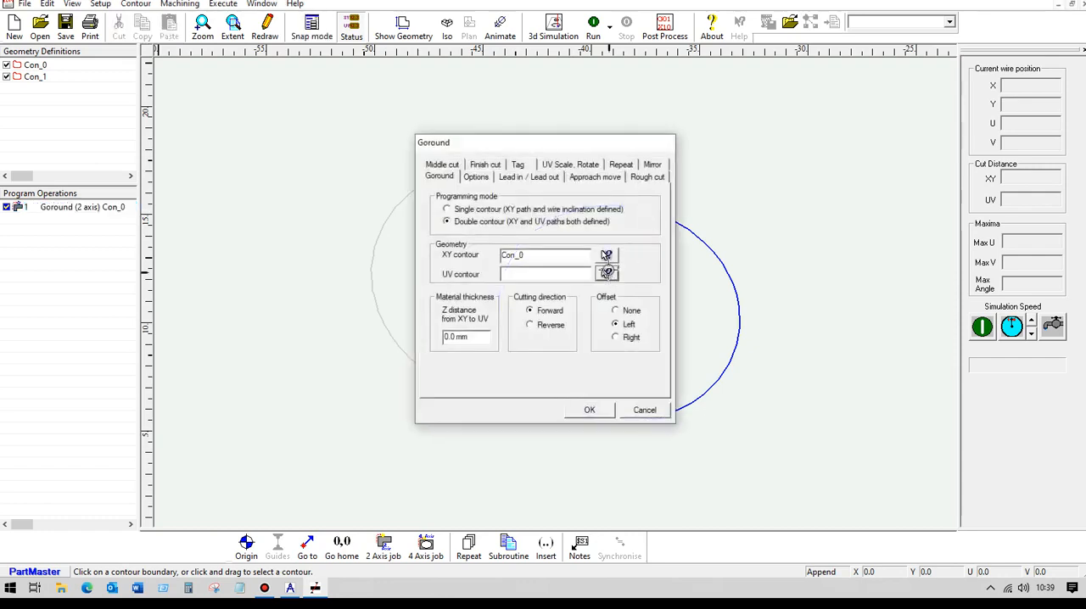
click(438, 176)
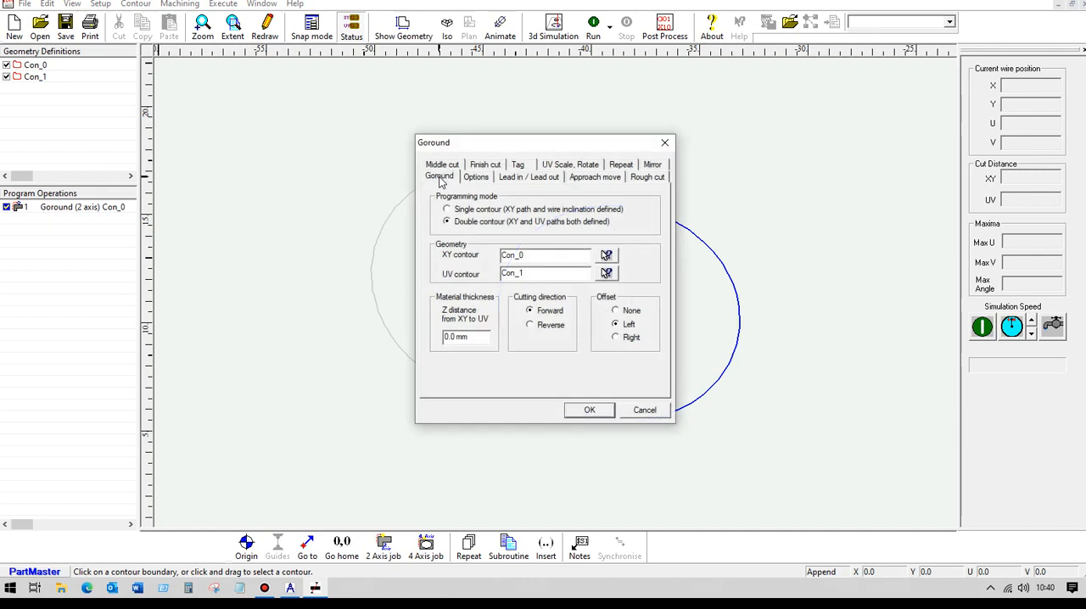
Set the operation's material thickness as the Z distance from XY to UV and choose the Right offset.
drag(479, 335, 391, 342)
text(10)
click(617, 337)
Specify the pilot hole position relative to the contour start point at a distance of 5 mm and apply the Goround settings.
click(477, 178)
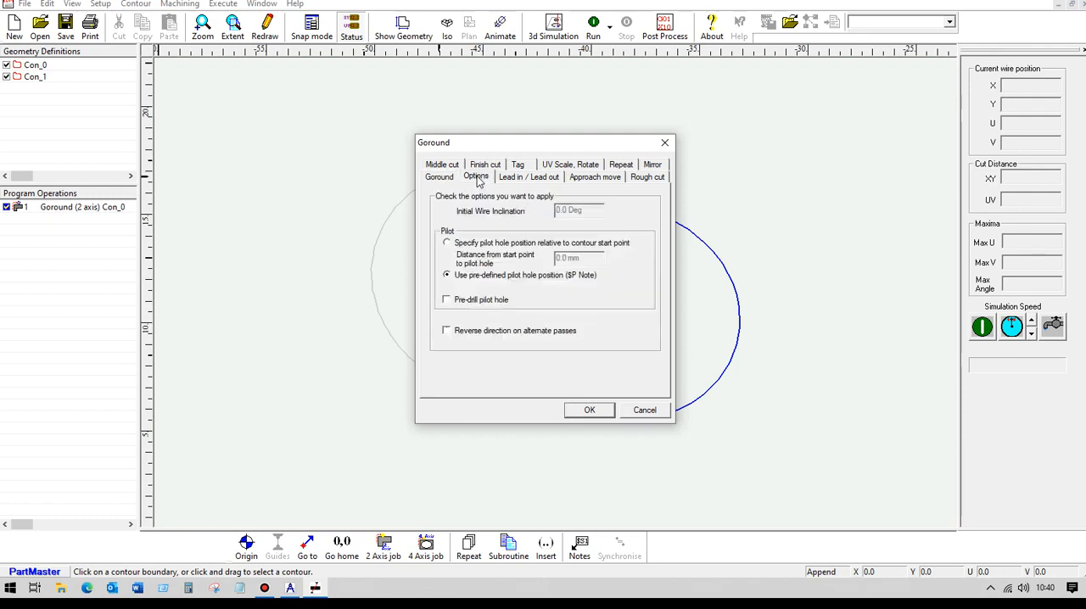
click(448, 244)
drag(585, 259, 530, 263)
text(5)
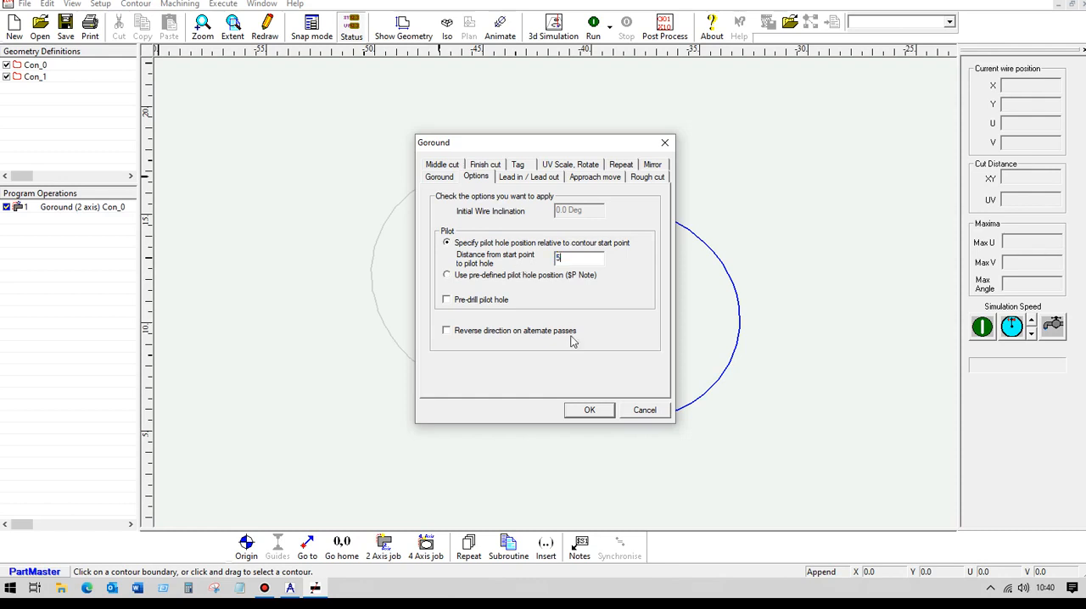
click(585, 411)
click(587, 411)
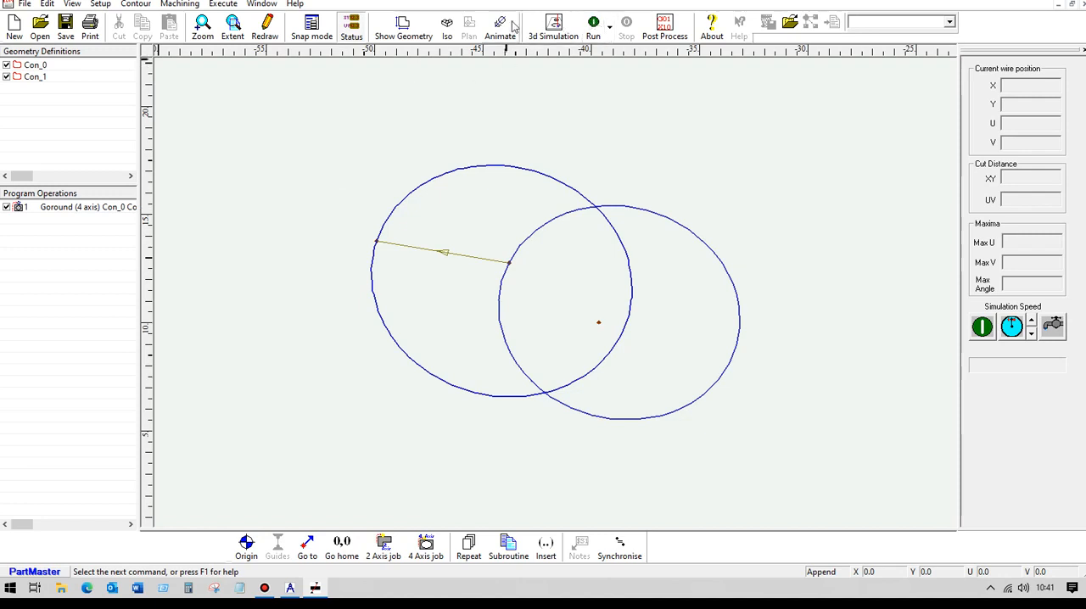
Run the 4-axis Goround cut and post-process it with w_Fanuc 0M.ppr into the NC program Am both.pun.
click(593, 26)
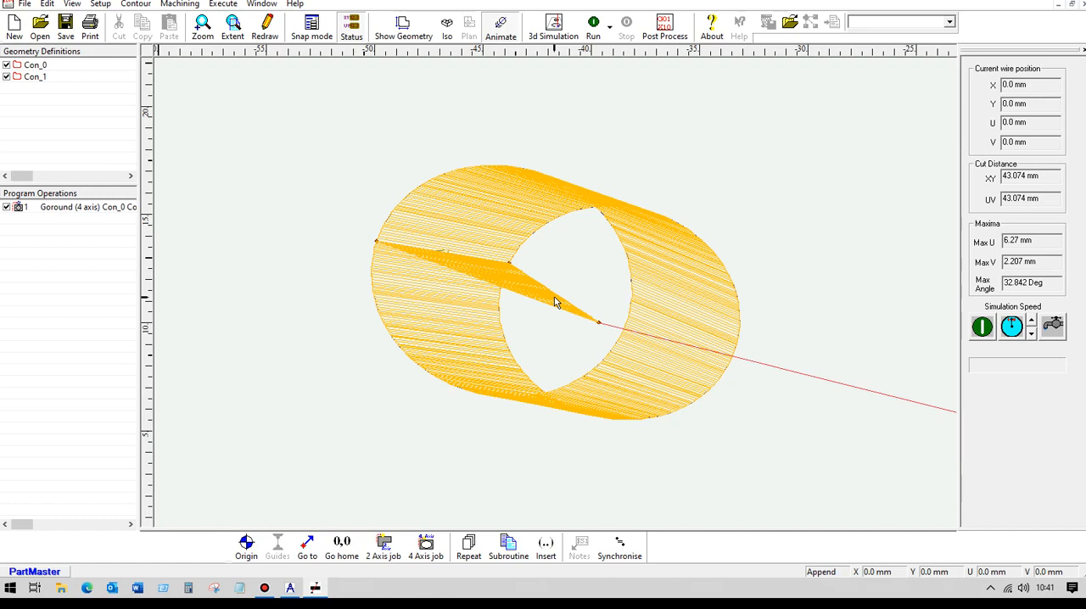
click(448, 26)
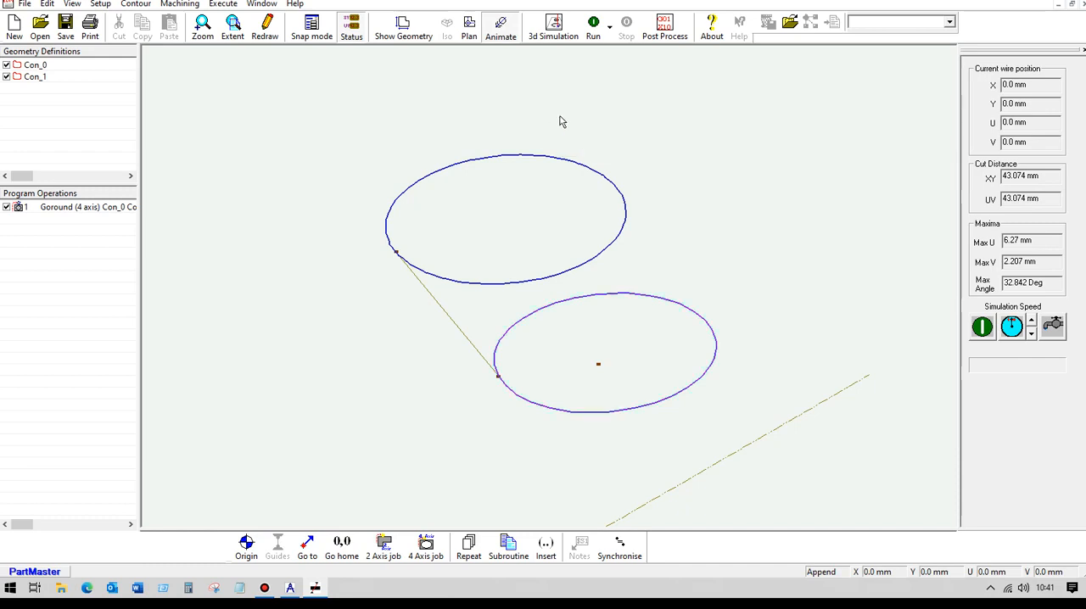
click(666, 26)
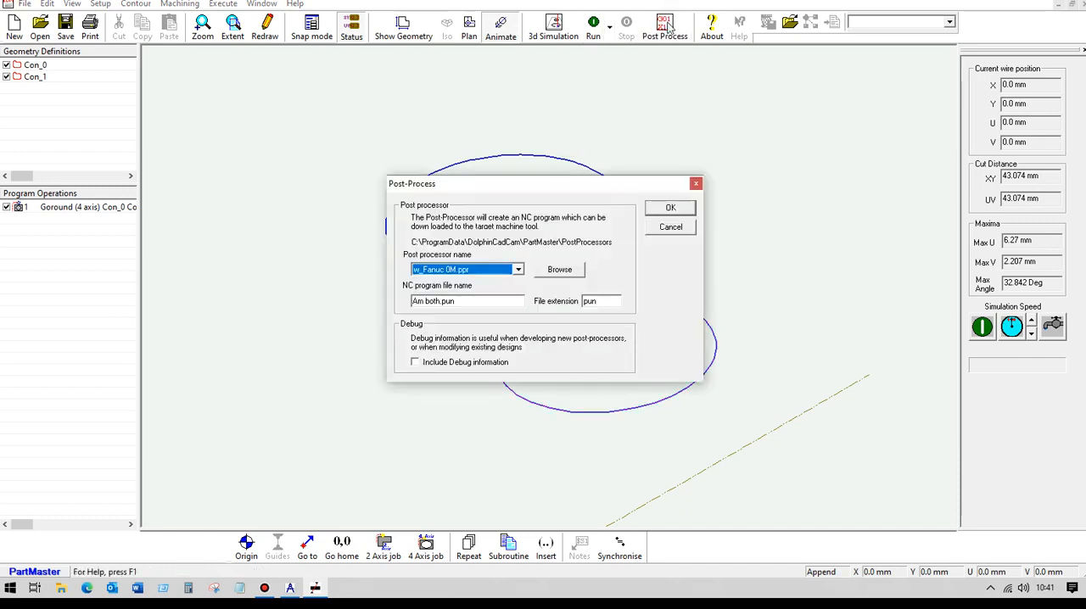
click(669, 207)
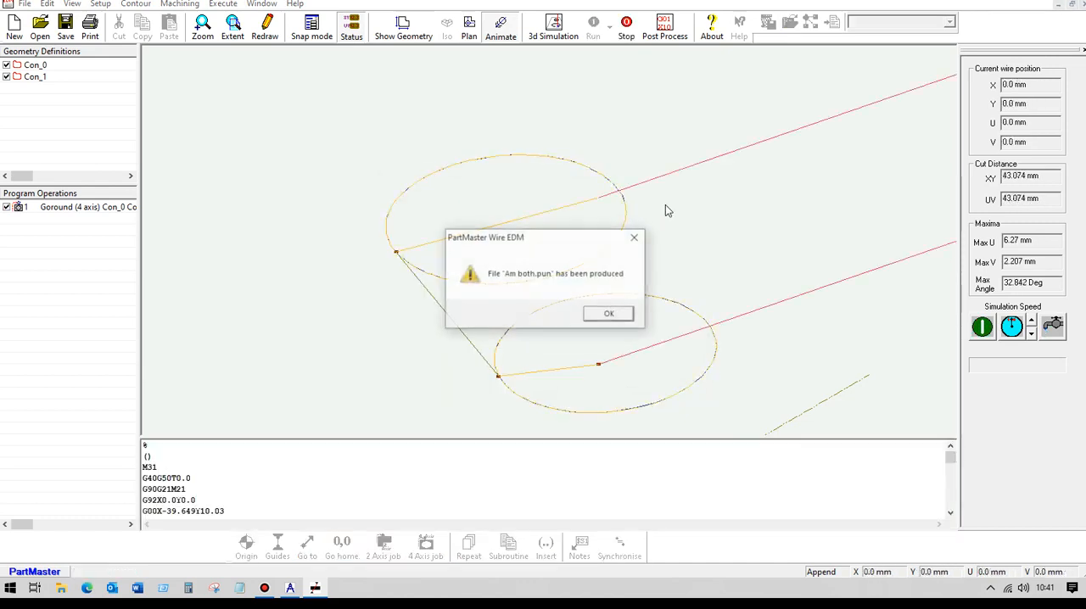
click(607, 314)
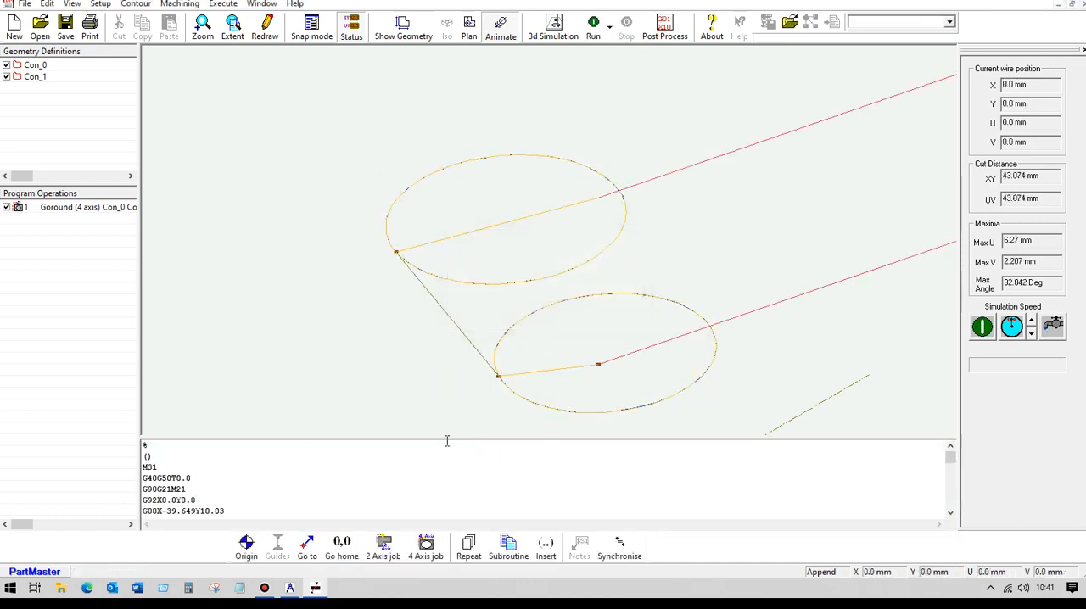
Examine the generated NC code from the header and wire-threading lines through the XYUV moves to the program end.
drag(446, 439, 458, 238)
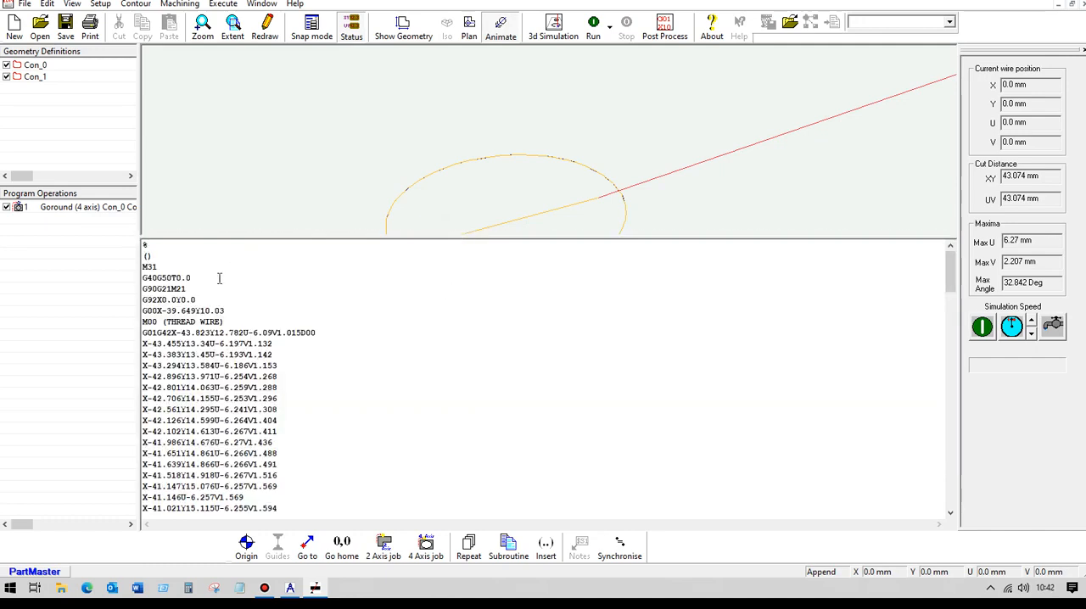
drag(142, 266, 204, 300)
click(207, 299)
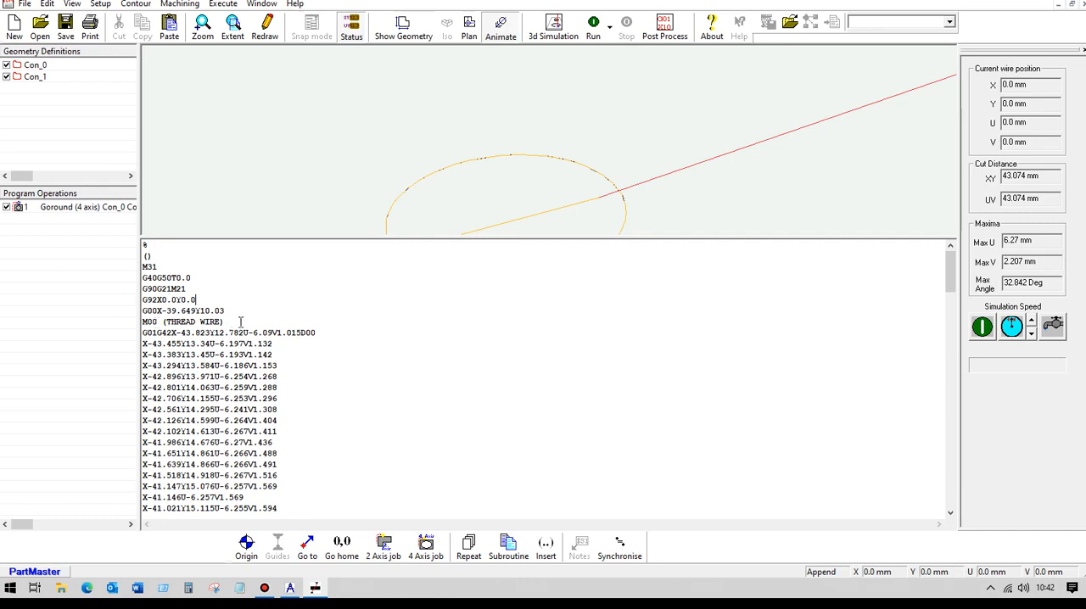
scroll(270, 328, down, 2)
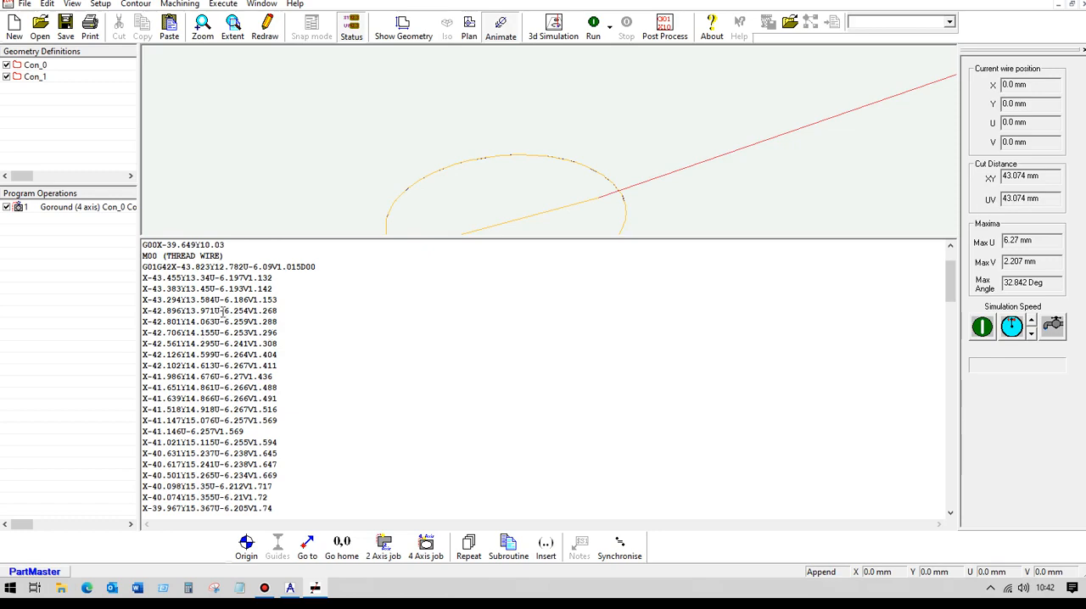
scroll(326, 354, down, 20)
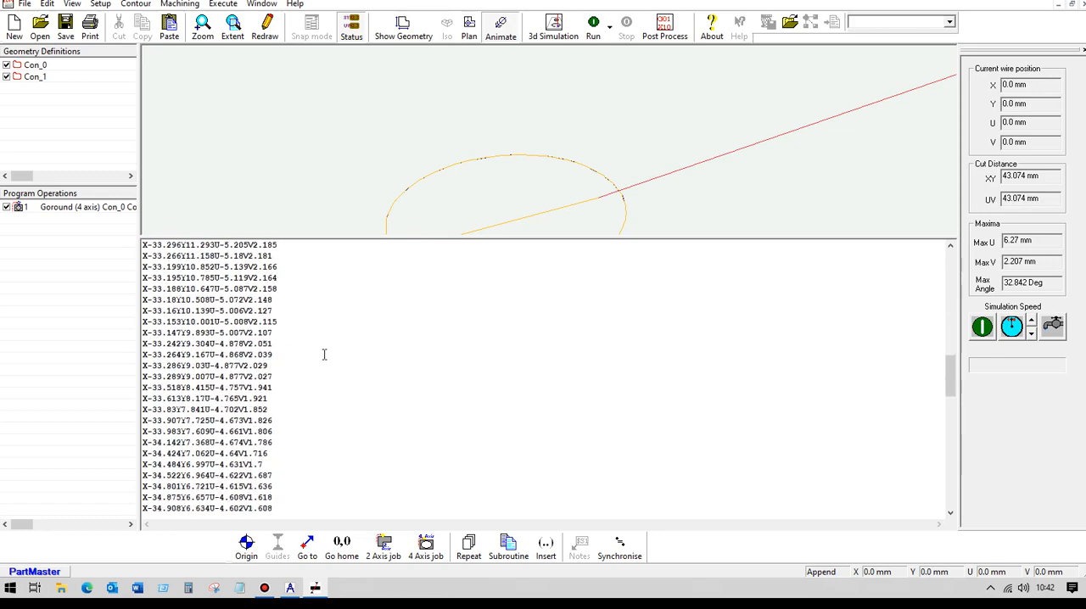
scroll(324, 357, down, 15)
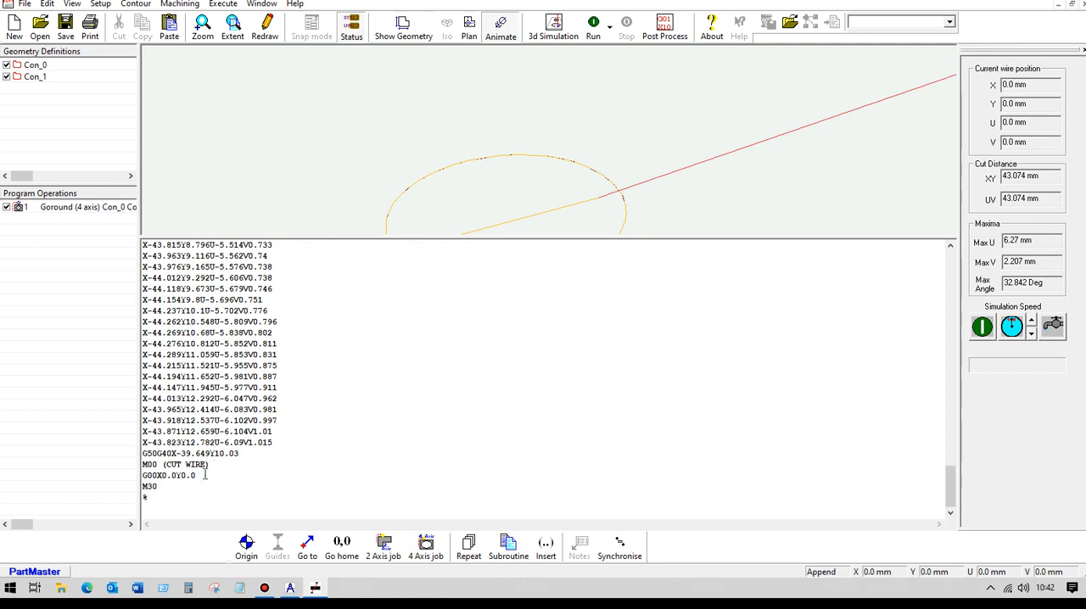
drag(435, 238, 436, 454)
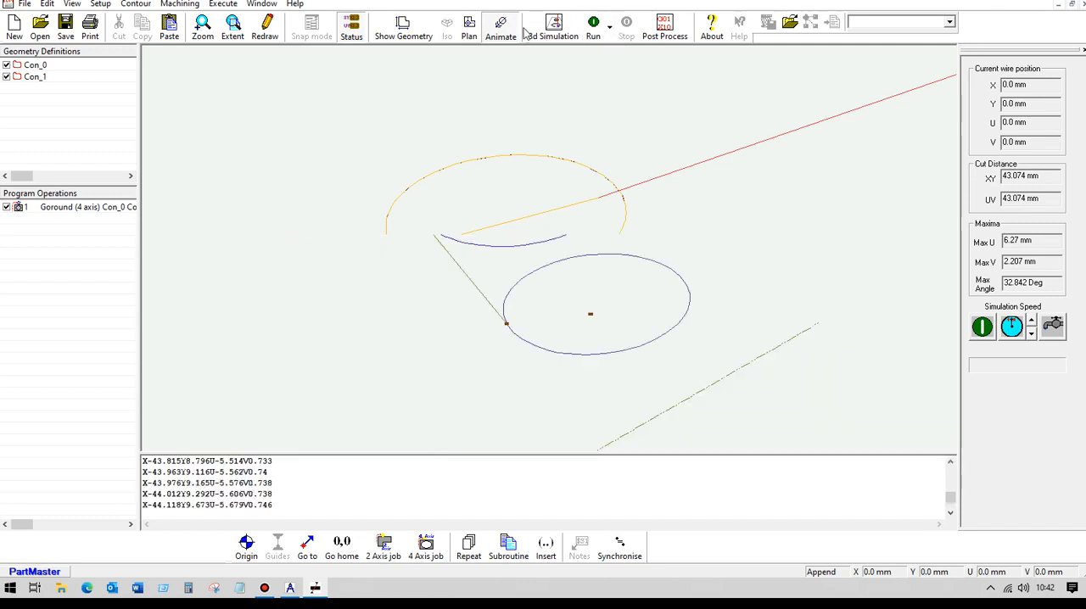
Rerun the program and launch the 3D machine tool simulation using SW_4Ax_WireEdm.ppr and the existing stock and cycle setup.
click(593, 27)
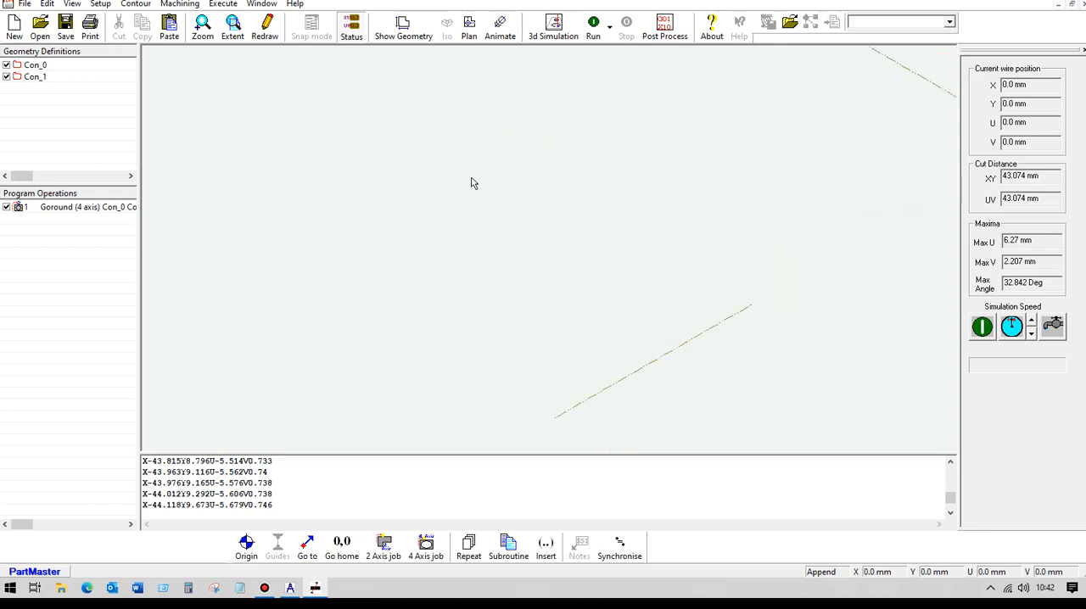
scroll(471, 182, down, 7)
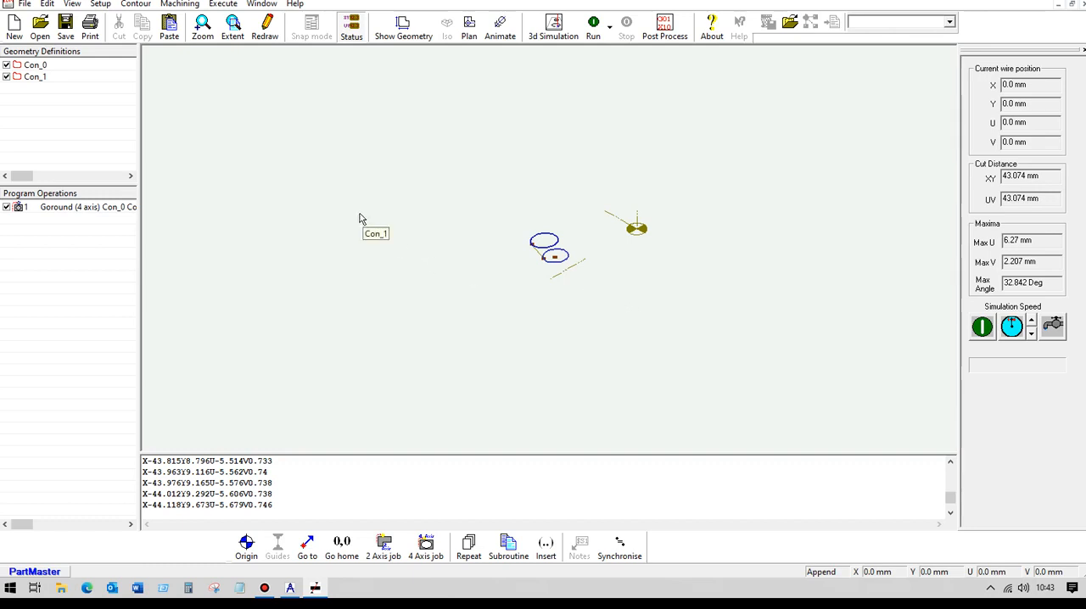
click(554, 26)
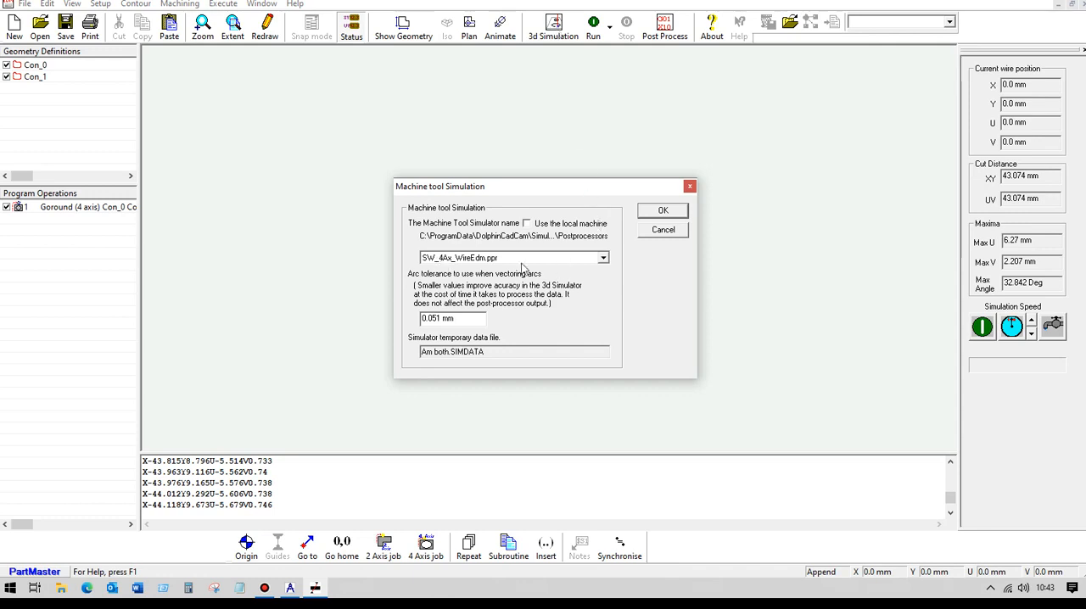
click(661, 213)
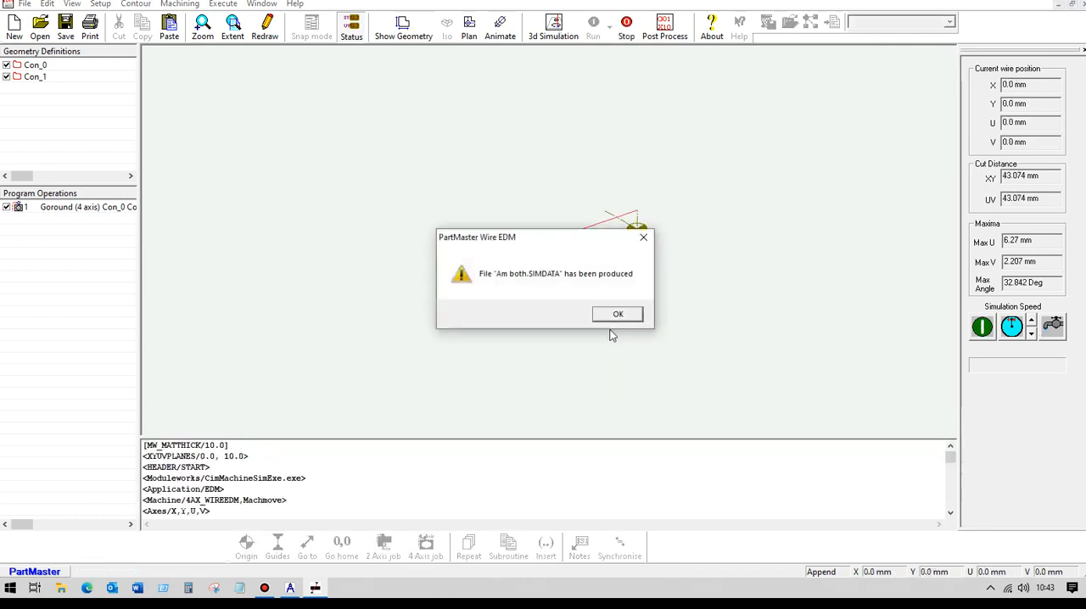
click(610, 317)
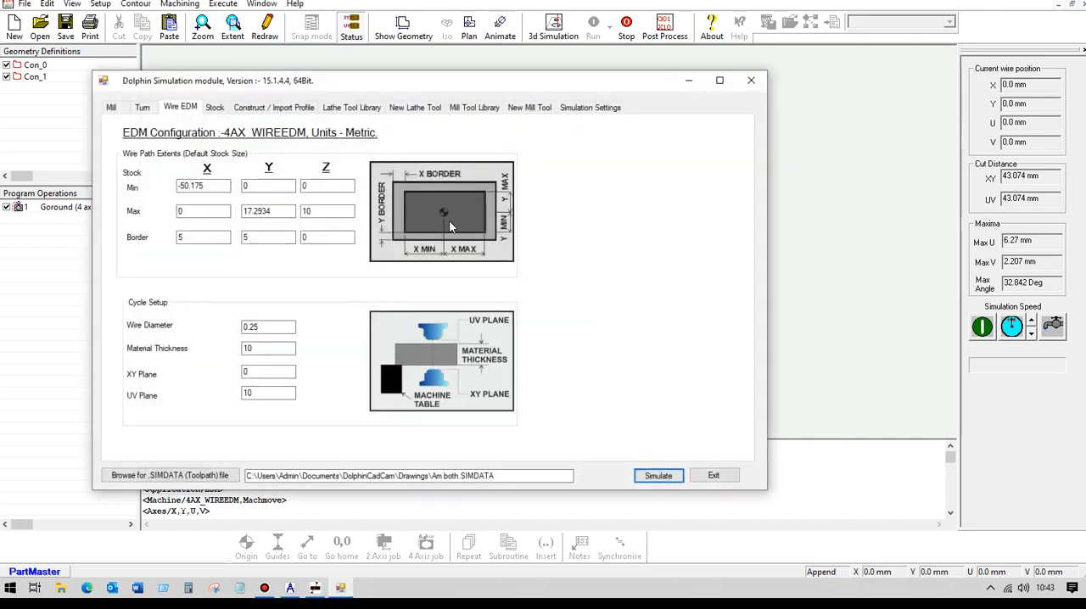
click(666, 479)
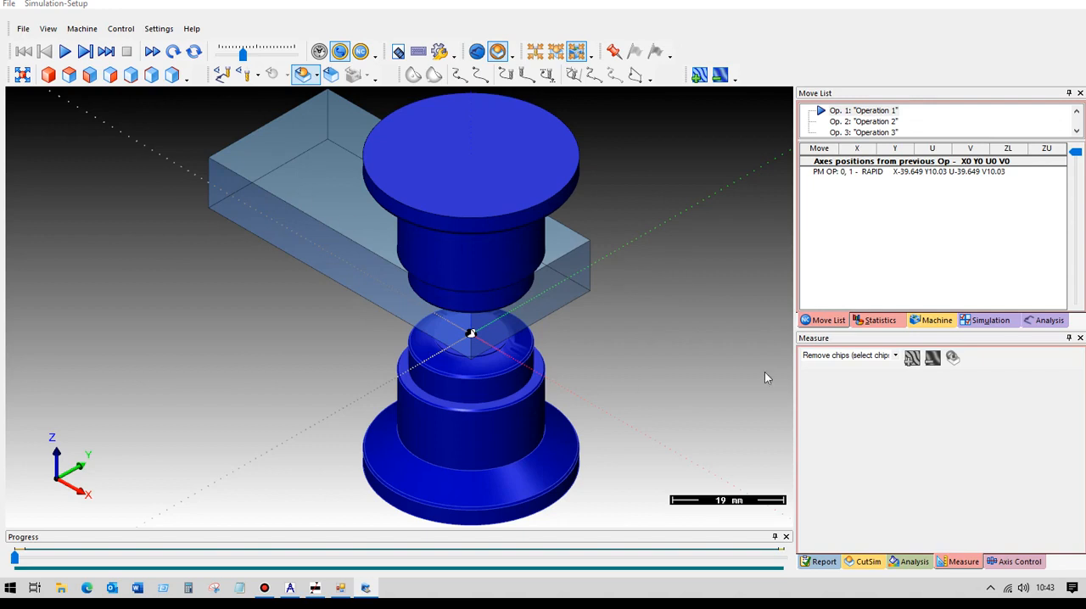
Identify the lower and upper spindles in the 4AX_WIREEDM machine tree and hide the upper spindle.
click(937, 320)
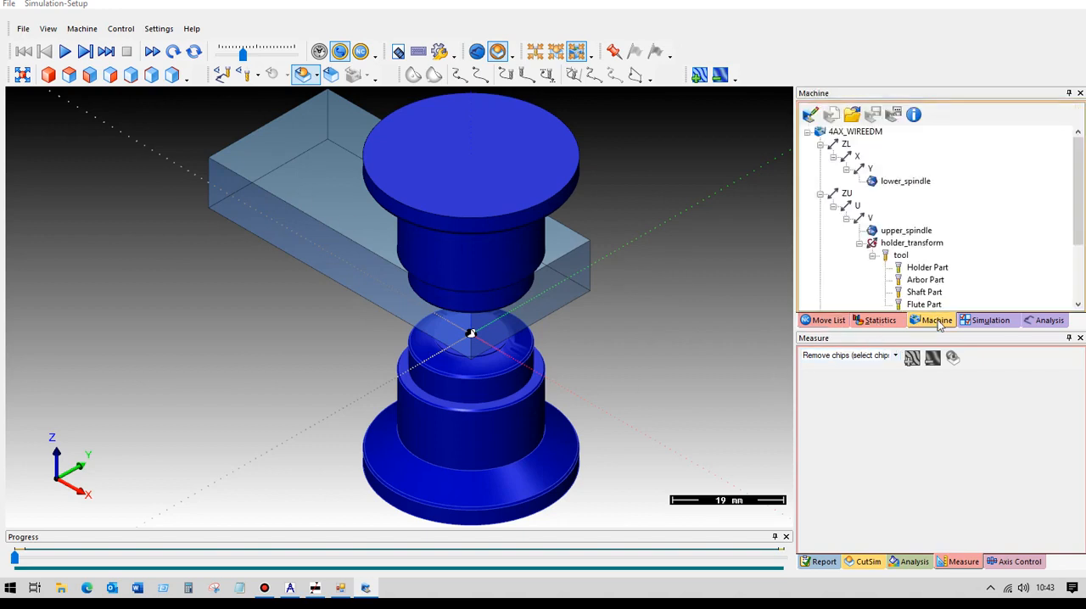
click(910, 183)
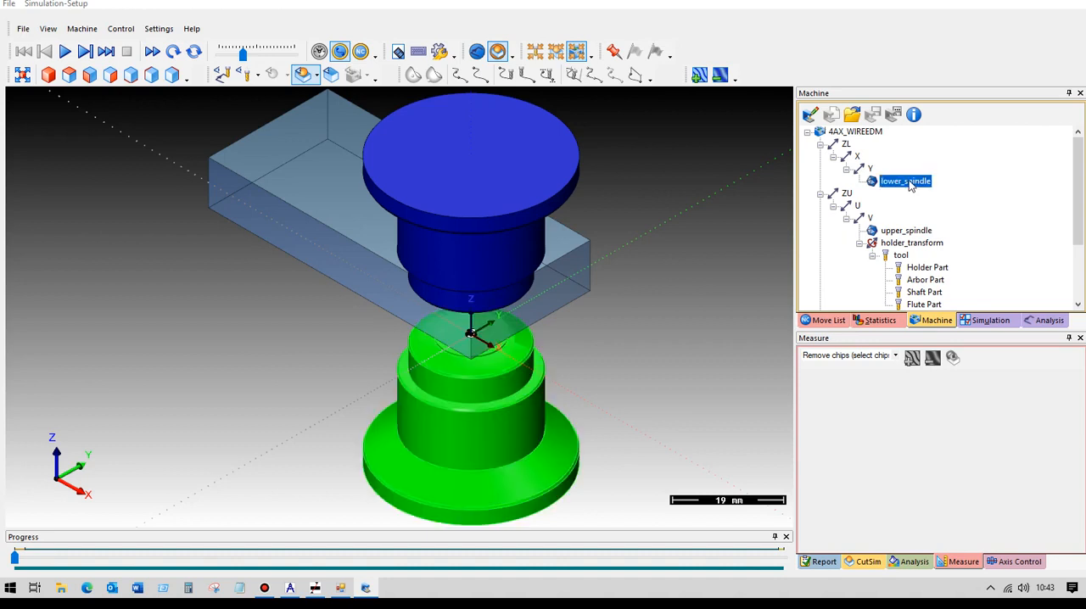
click(914, 232)
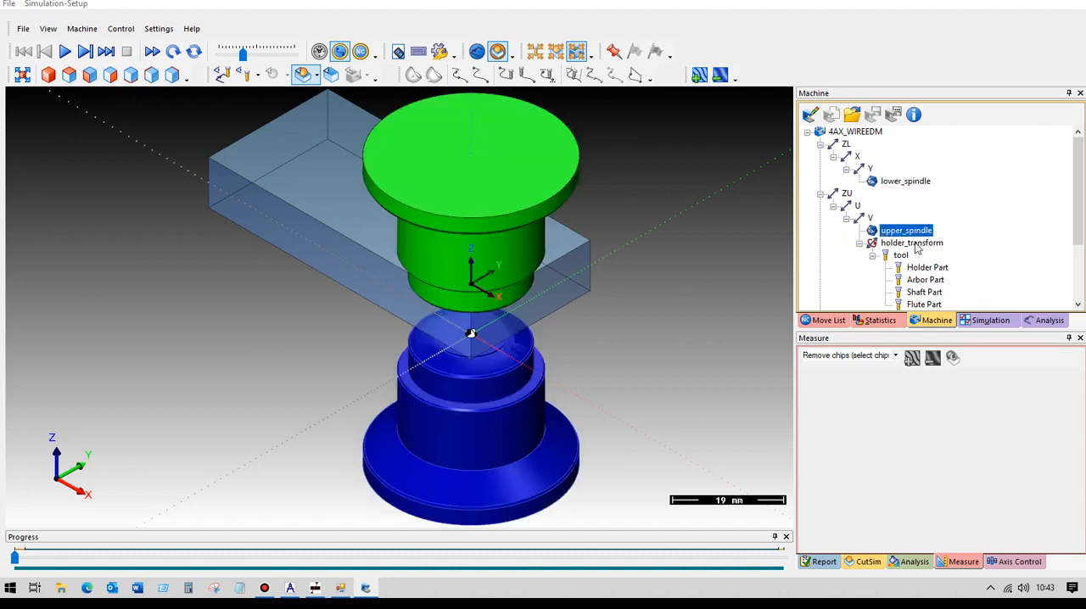
right_click(912, 235)
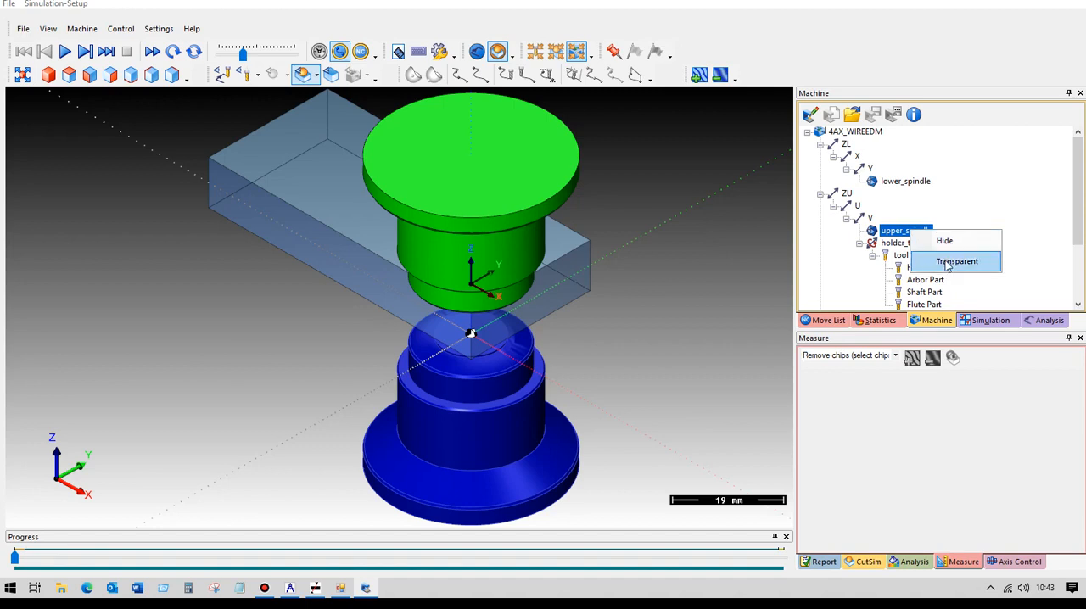
click(946, 243)
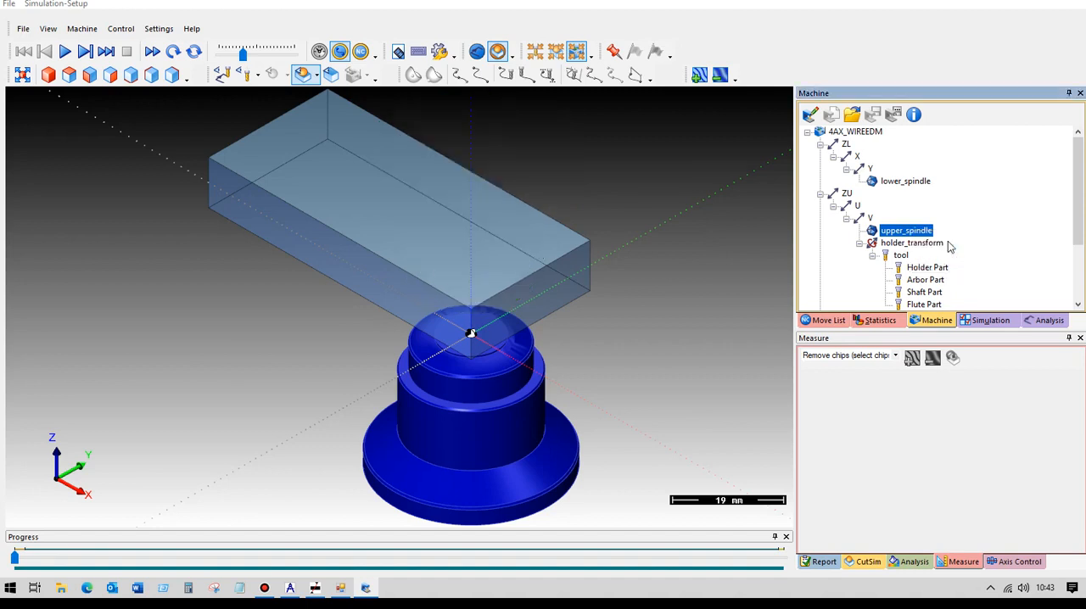
Play the wire cutting simulation to the end at a higher speed and display the workpiece as opaque.
click(66, 52)
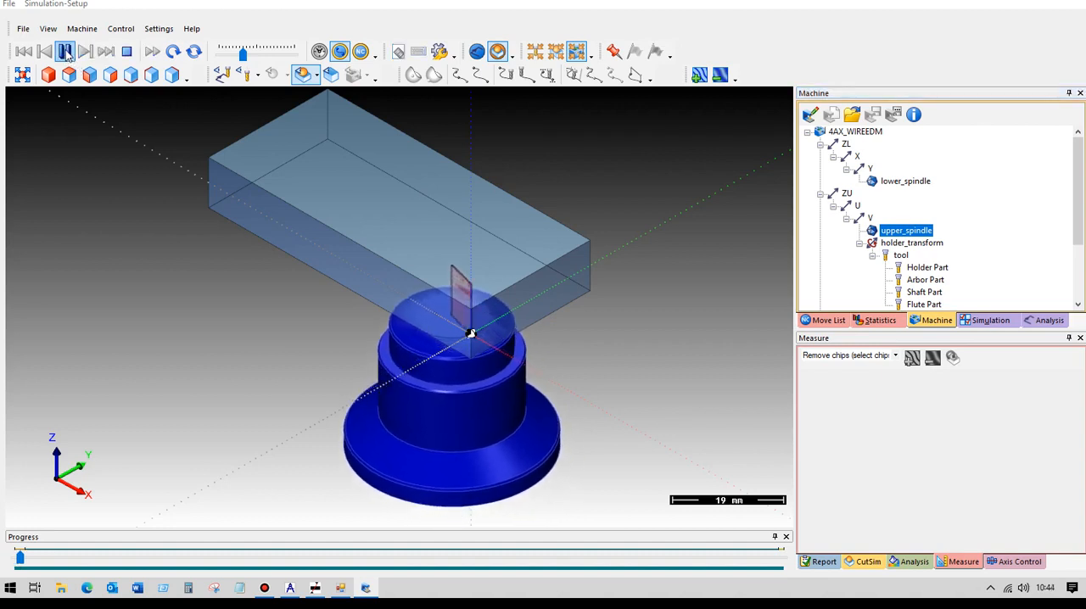
drag(244, 57, 253, 60)
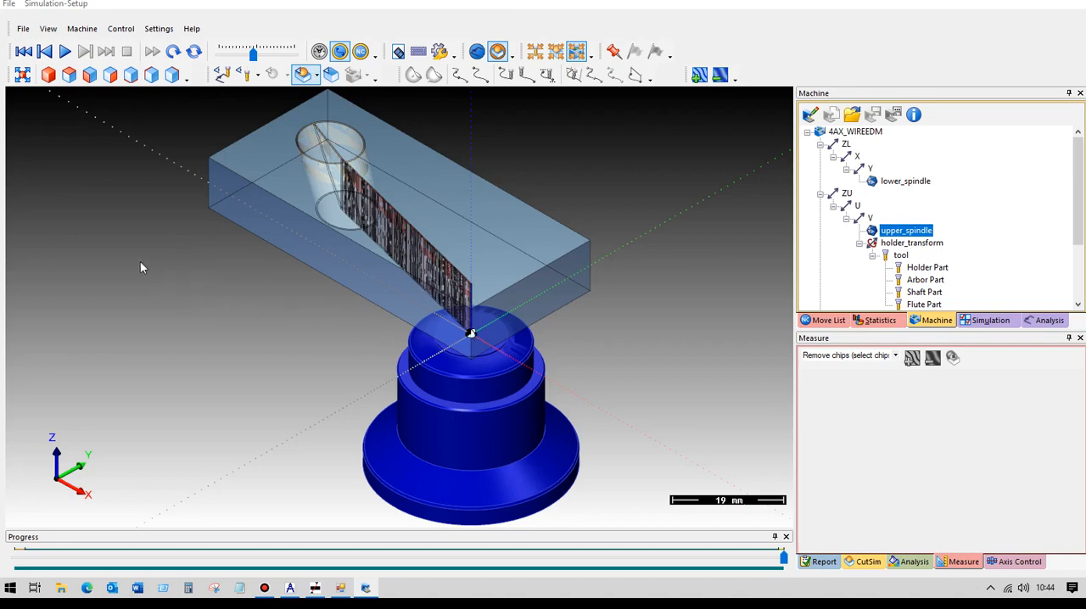
scroll(254, 217, up, 5)
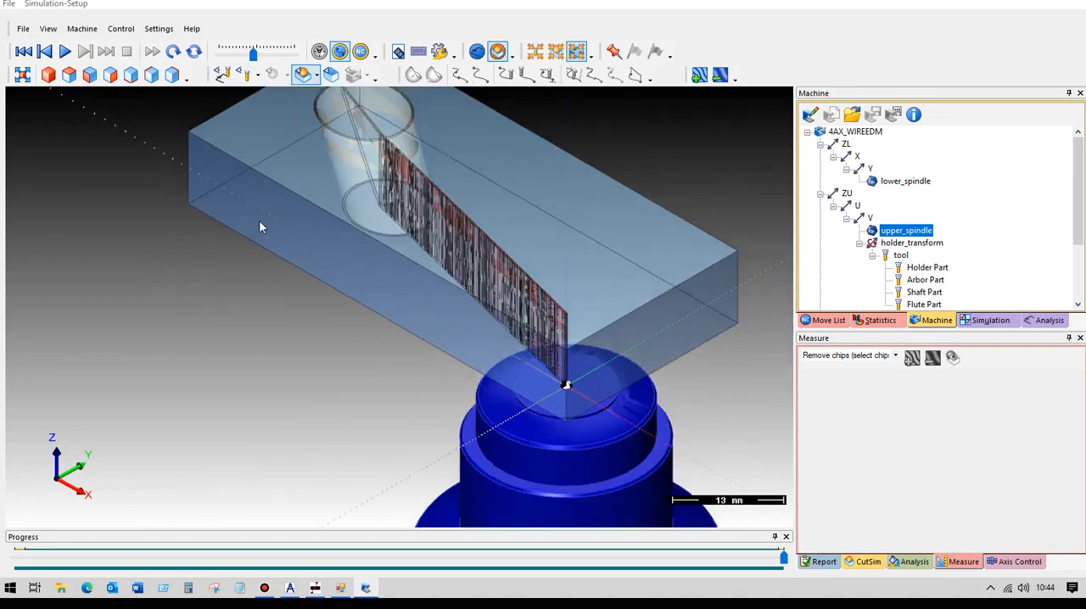
middle_drag(266, 217, 315, 227)
click(318, 76)
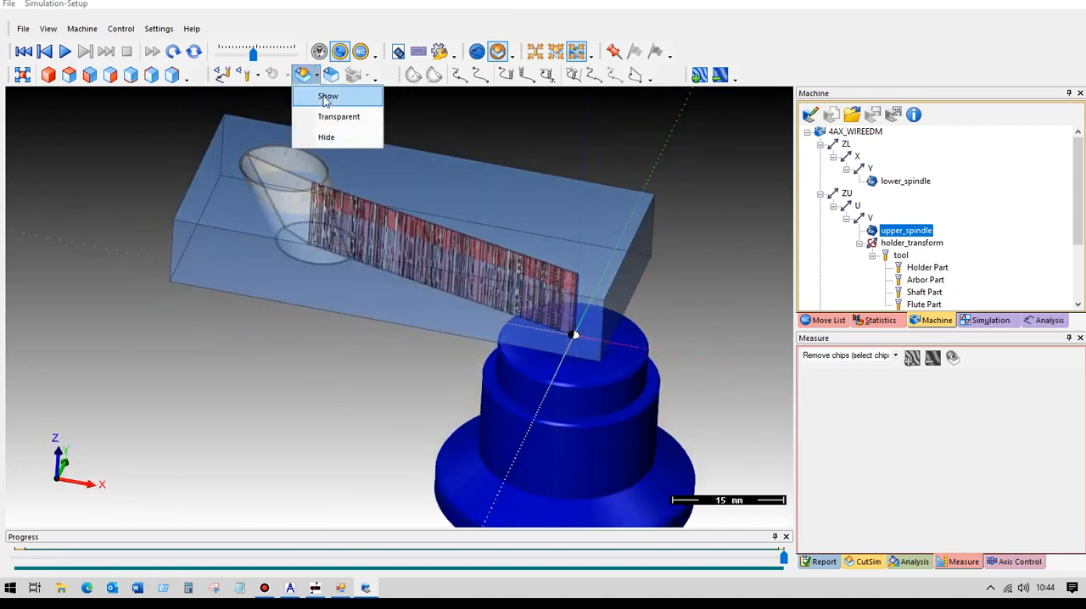
click(328, 98)
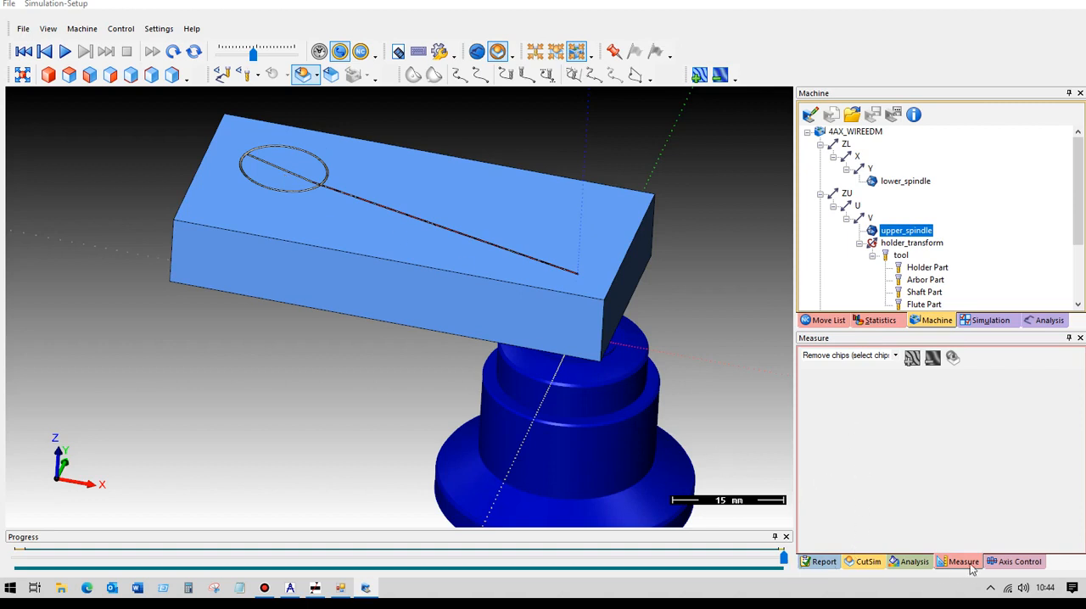
Remove the slug pieces from the cut hole using the Remove chips (select chips) mode and inspect the tapered opening.
click(895, 356)
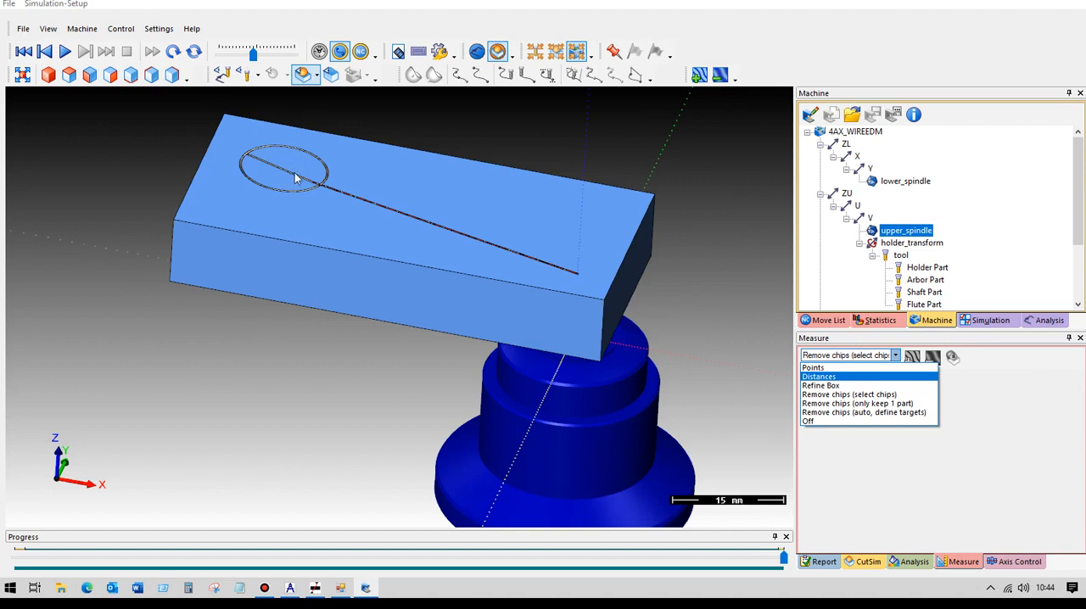
click(867, 396)
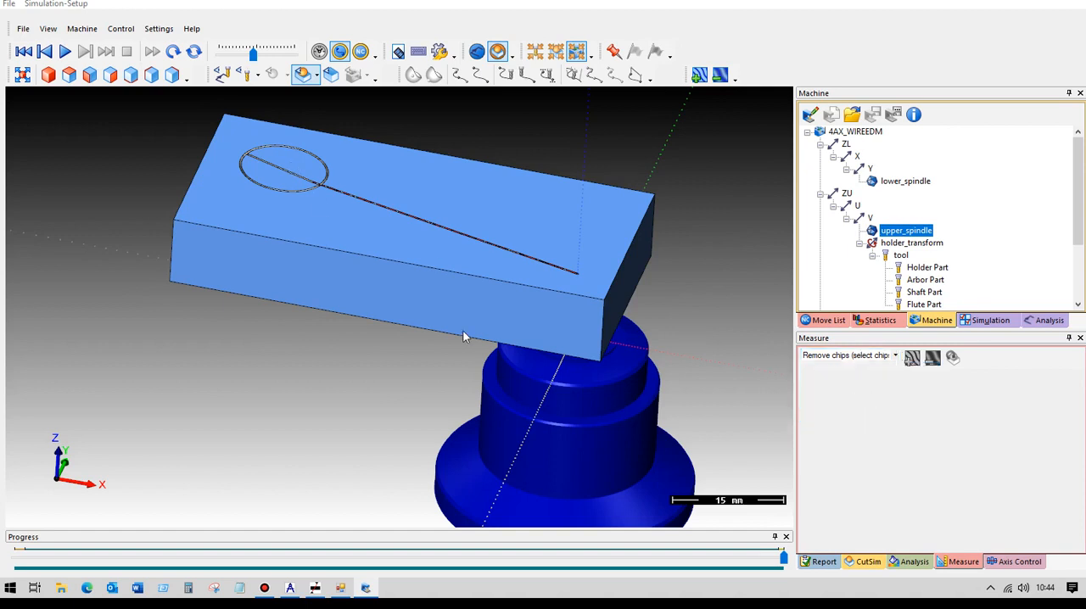
click(294, 167)
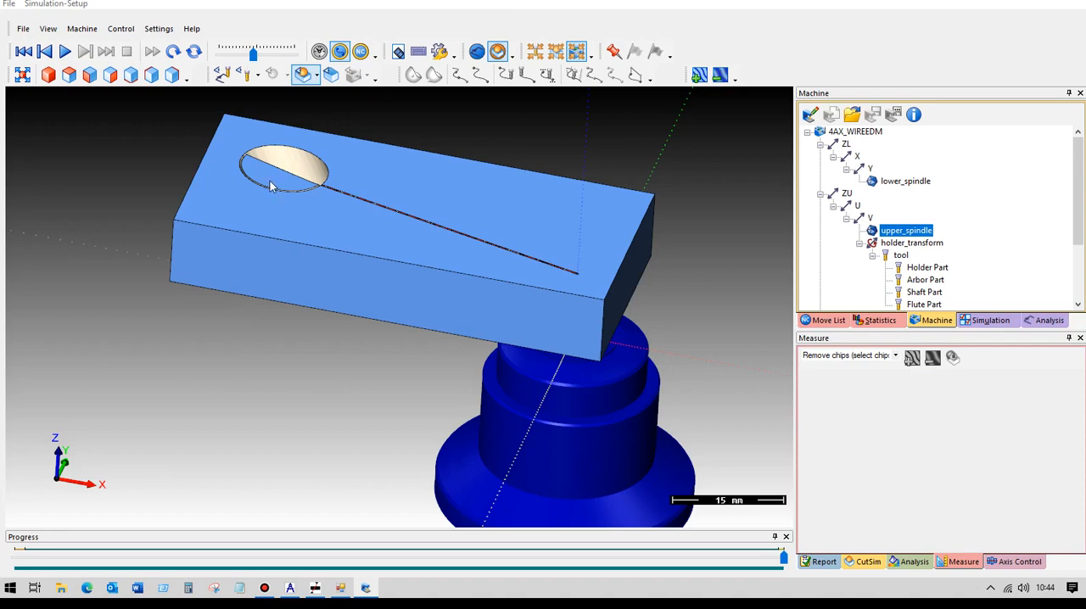
scroll(203, 191, up, 2)
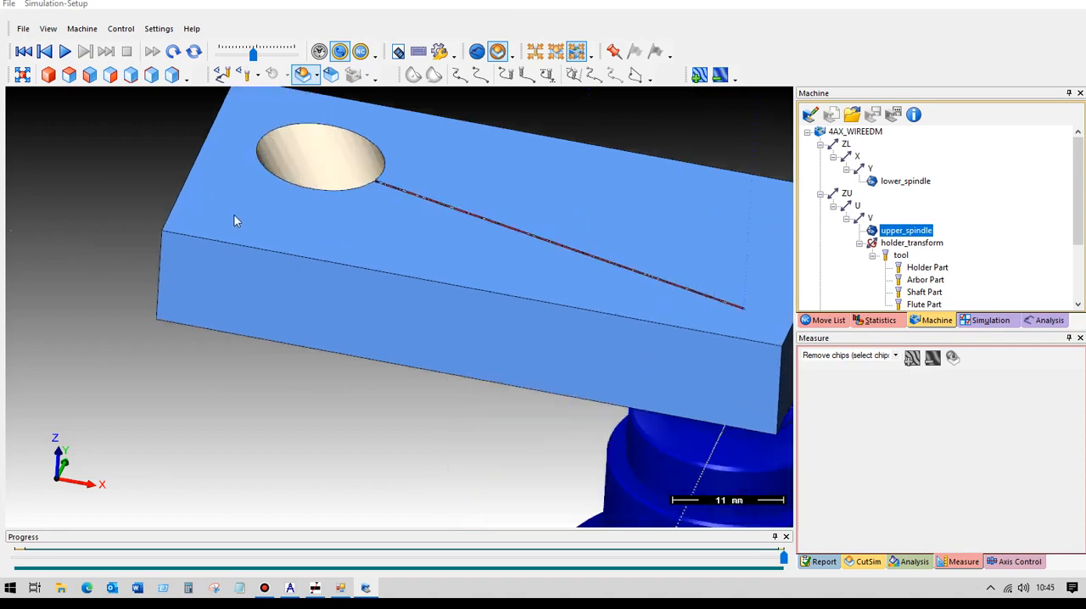
middle_drag(258, 228, 276, 365)
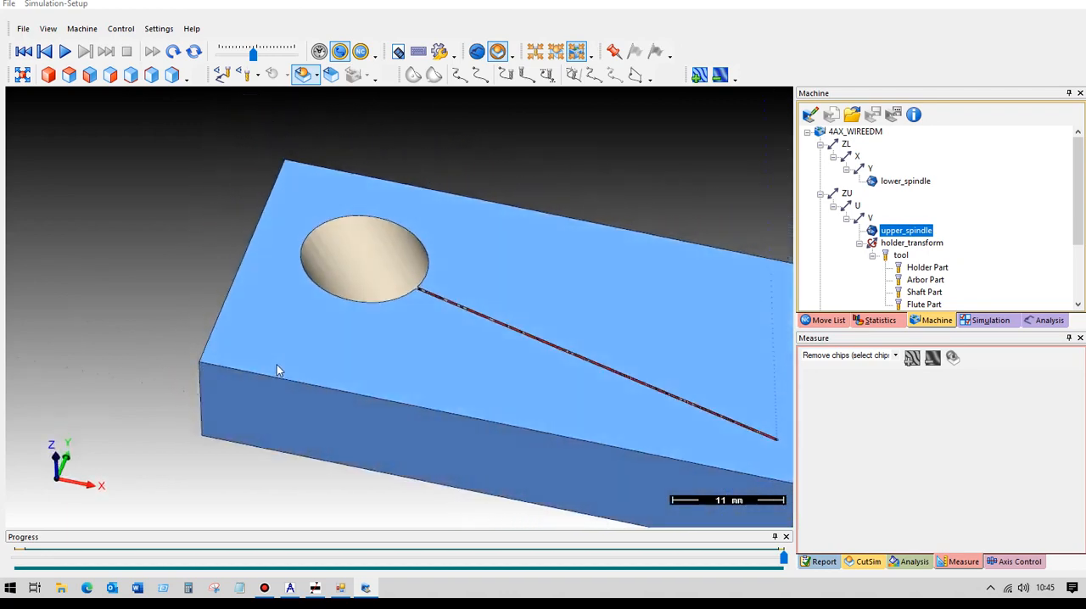